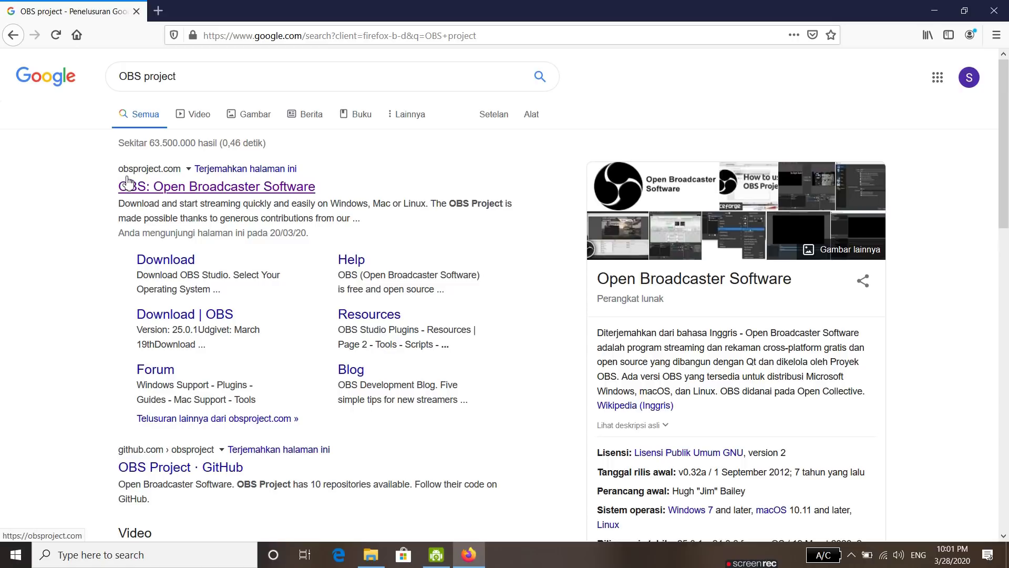
Open the OBS Project website from the search results and request the Windows version of OBS Studio
{"action": "left_click", "coordinate": [220, 188]}
{"action": "left_click", "coordinate": [148, 188]}
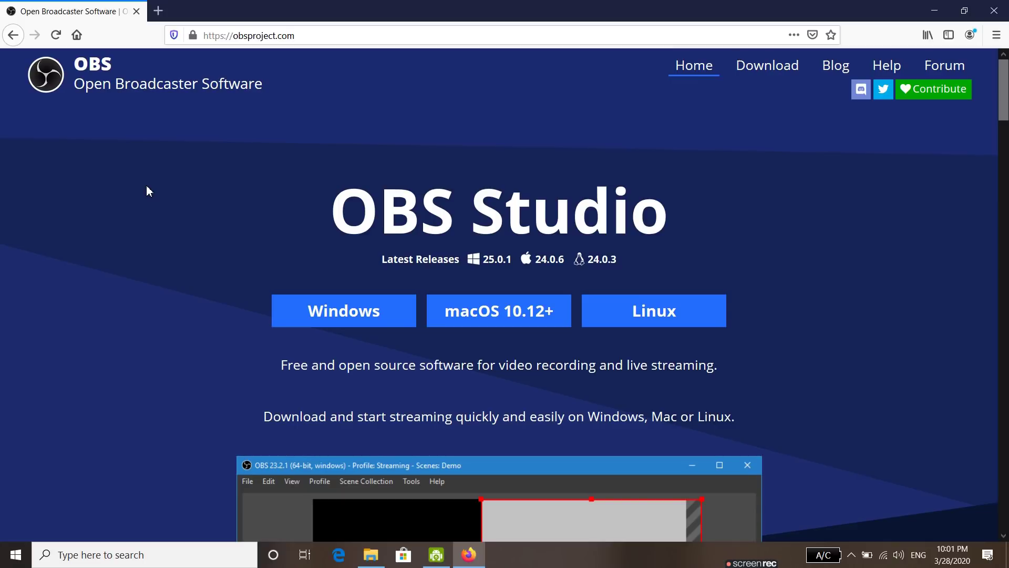
{"action": "scroll", "coordinate": [148, 191], "scroll_direction": "down", "scroll_amount": 10}
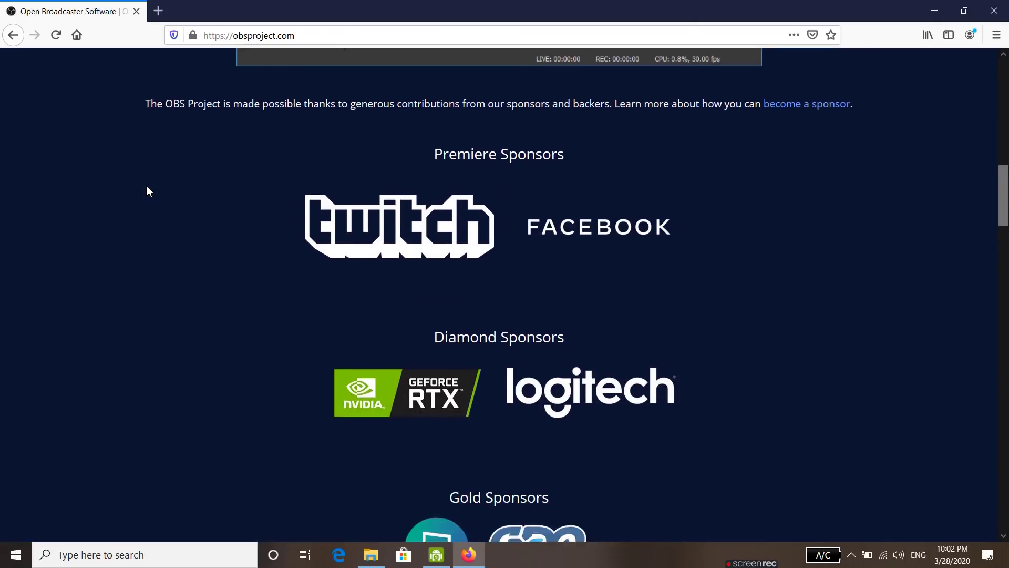
{"action": "scroll", "coordinate": [147, 191], "scroll_direction": "down", "scroll_amount": 3}
{"action": "scroll", "coordinate": [147, 191], "scroll_direction": "up", "scroll_amount": 15}
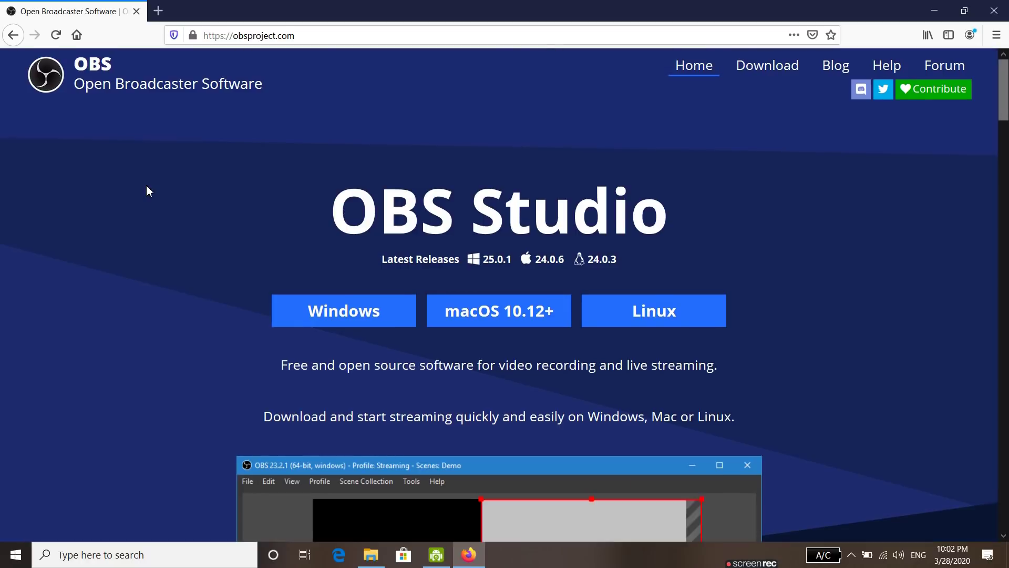
{"action": "left_click", "coordinate": [360, 313]}
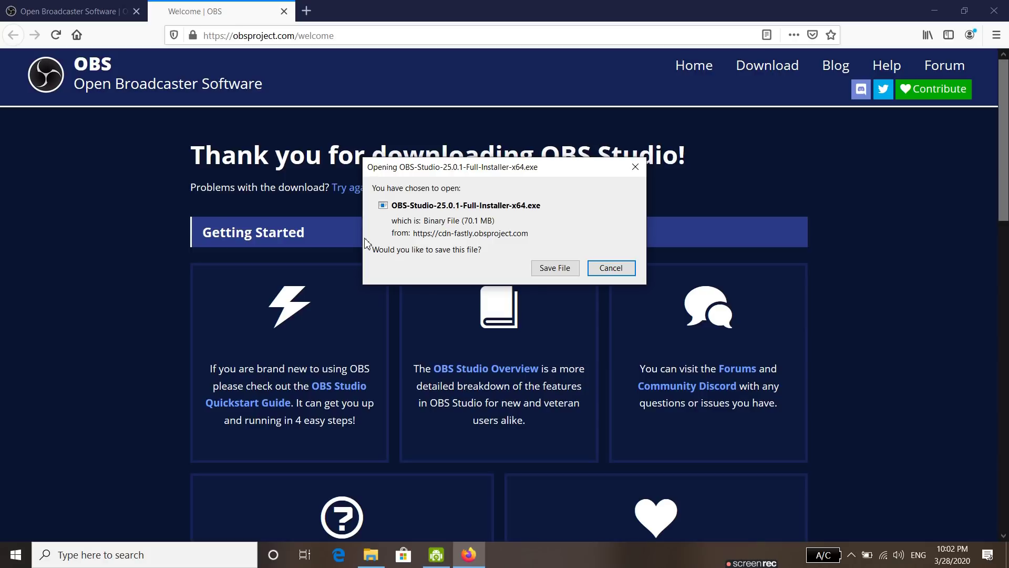
Save the OBS-Studio-25.0.1-Full-Installer-x64 file in the folder C:\KERJA\MASTER\OBS
{"action": "left_click", "coordinate": [547, 270]}
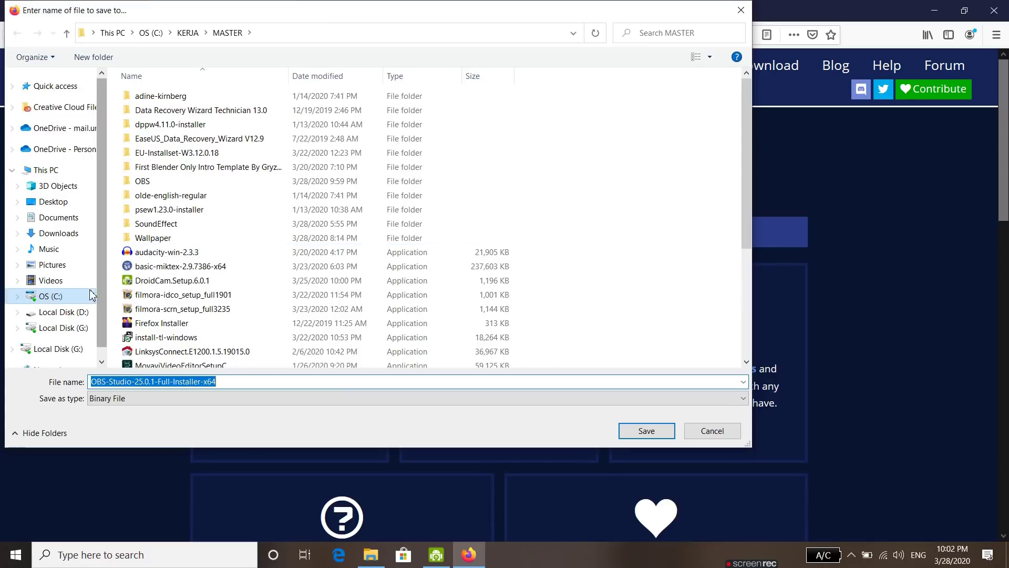
{"action": "left_click", "coordinate": [62, 296]}
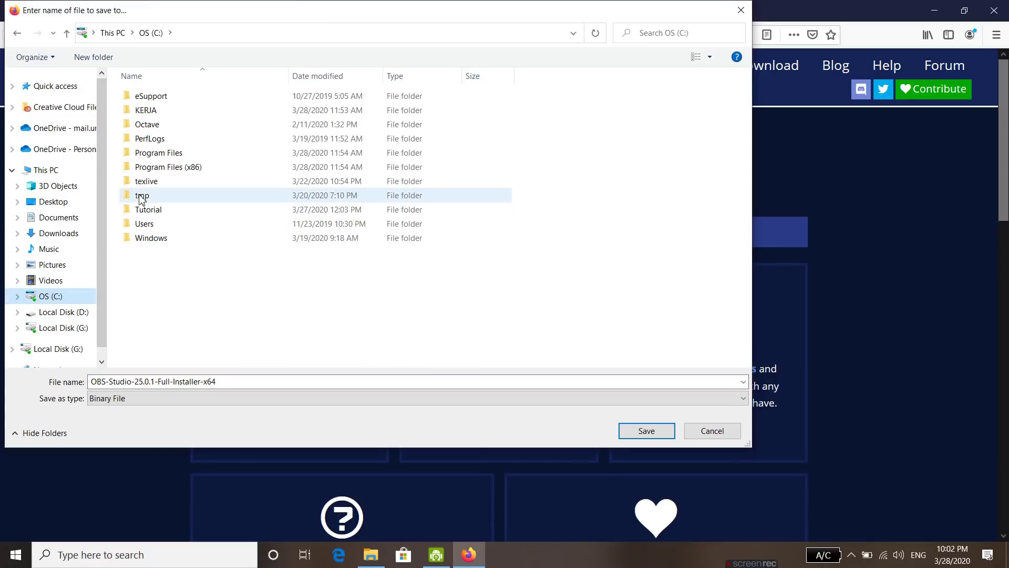
{"action": "double_click", "coordinate": [143, 110]}
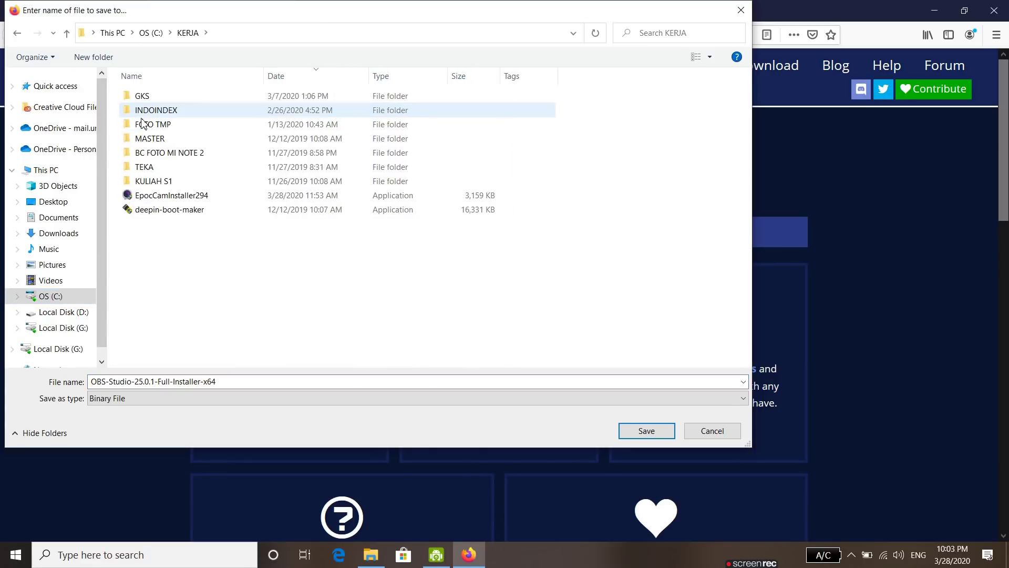
{"action": "double_click", "coordinate": [142, 138]}
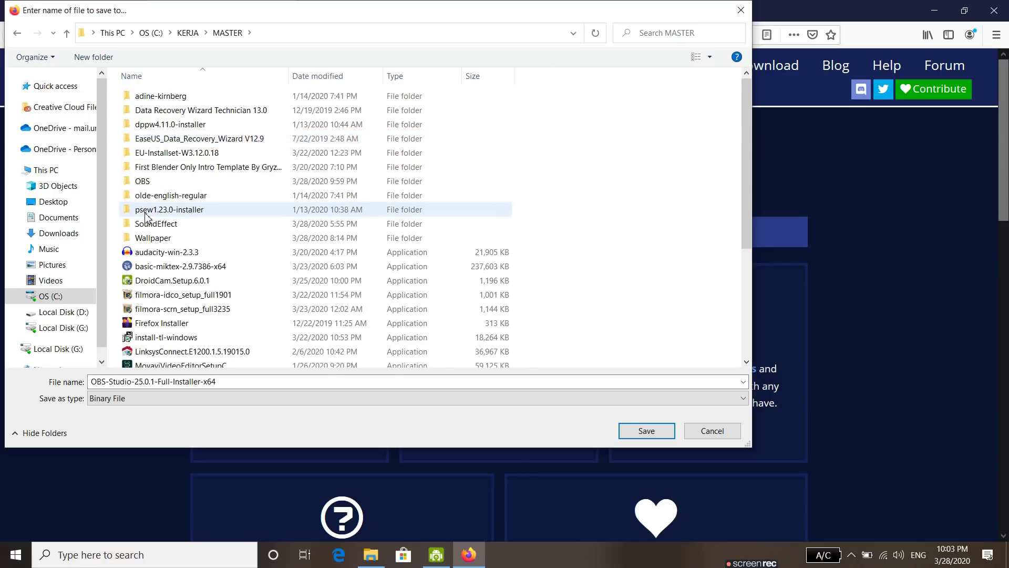
{"action": "double_click", "coordinate": [143, 182]}
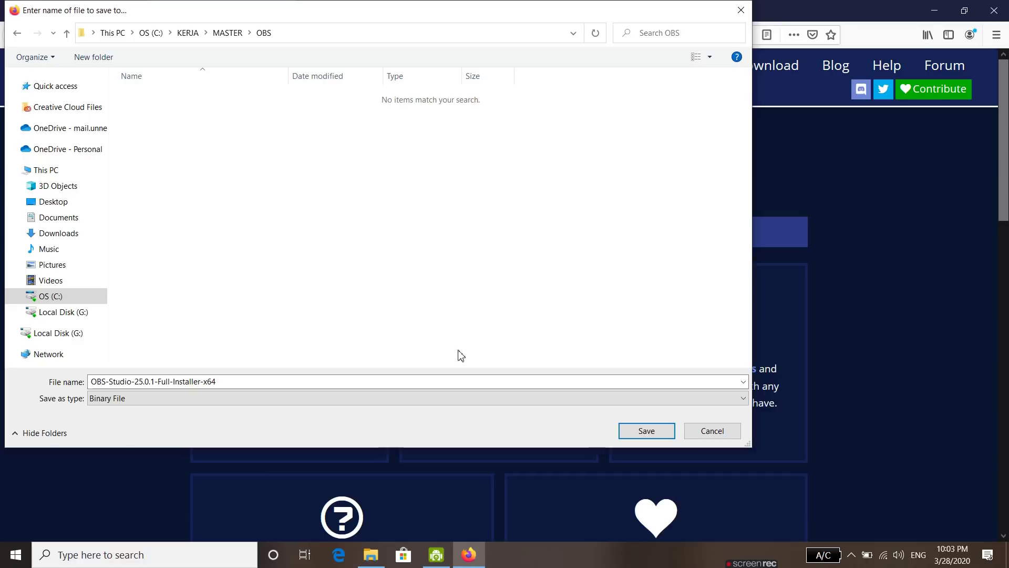
{"action": "left_click", "coordinate": [646, 431]}
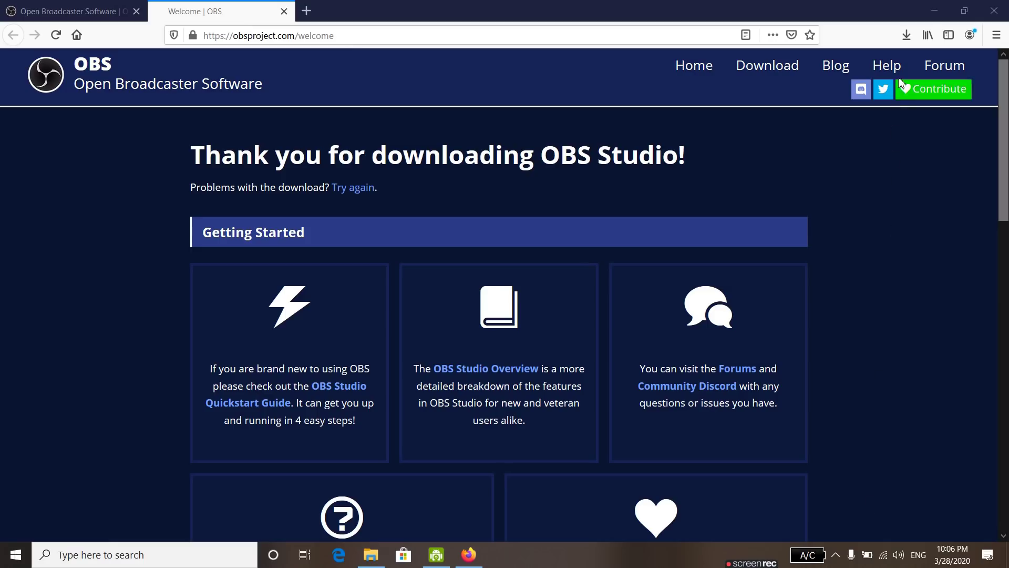
Show the downloaded OBS Studio installer in its folder and bring up the actions available for it
{"action": "left_click", "coordinate": [906, 36]}
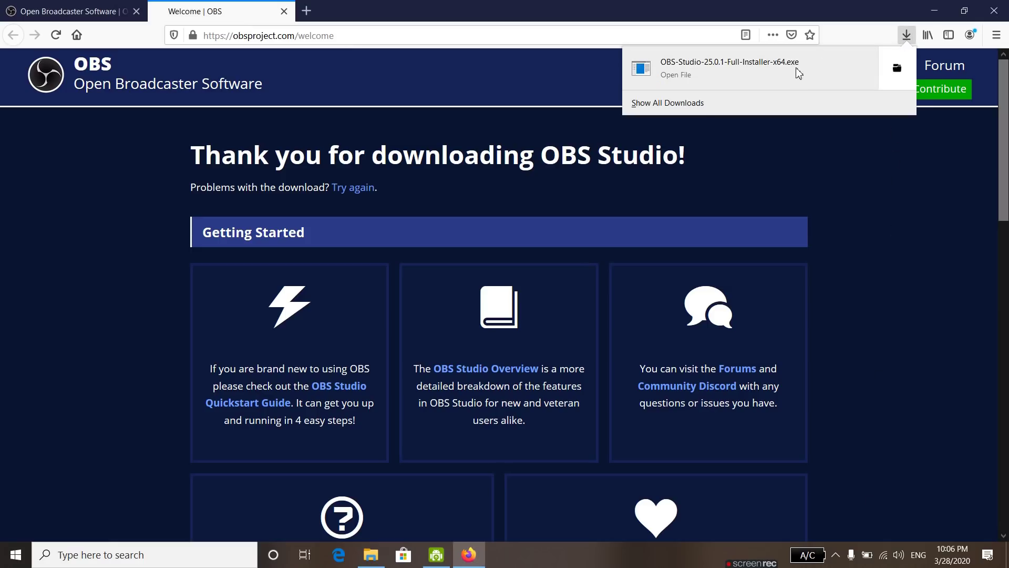
{"action": "left_click", "coordinate": [898, 69]}
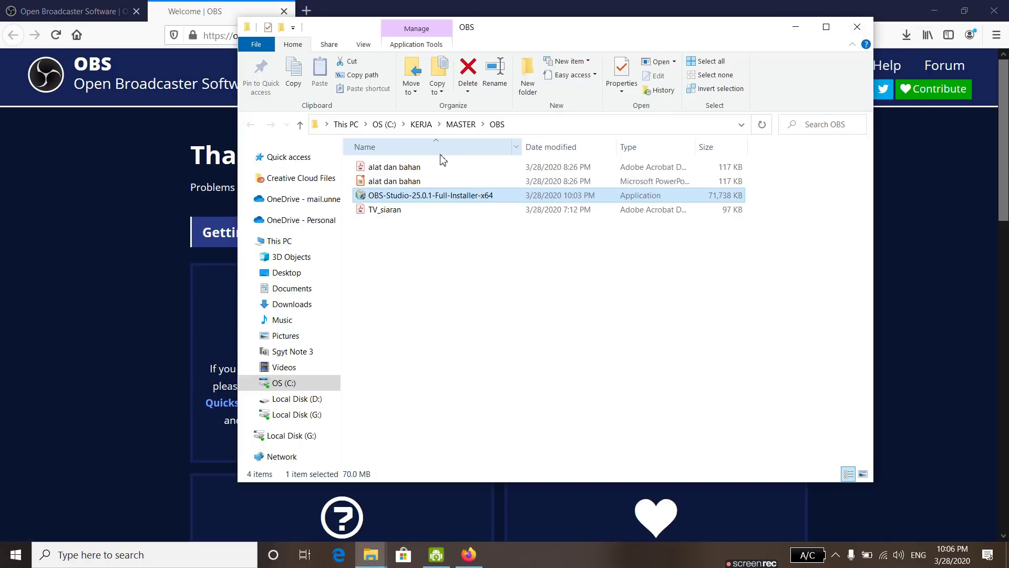
{"action": "right_click", "coordinate": [404, 201]}
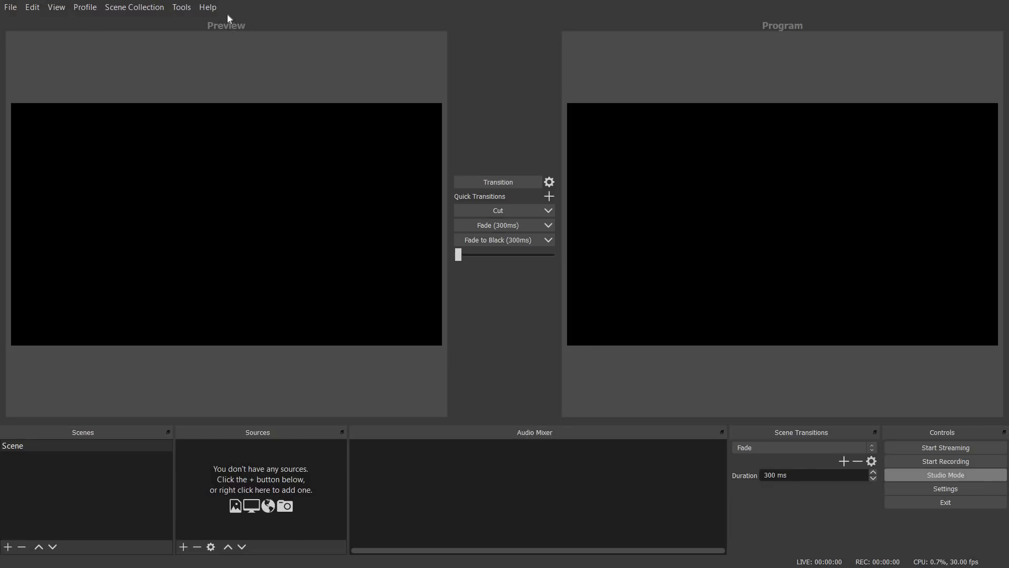
Switch to OBS Studio, view its version and contributor information, and close it again
{"action": "left_click", "coordinate": [211, 11]}
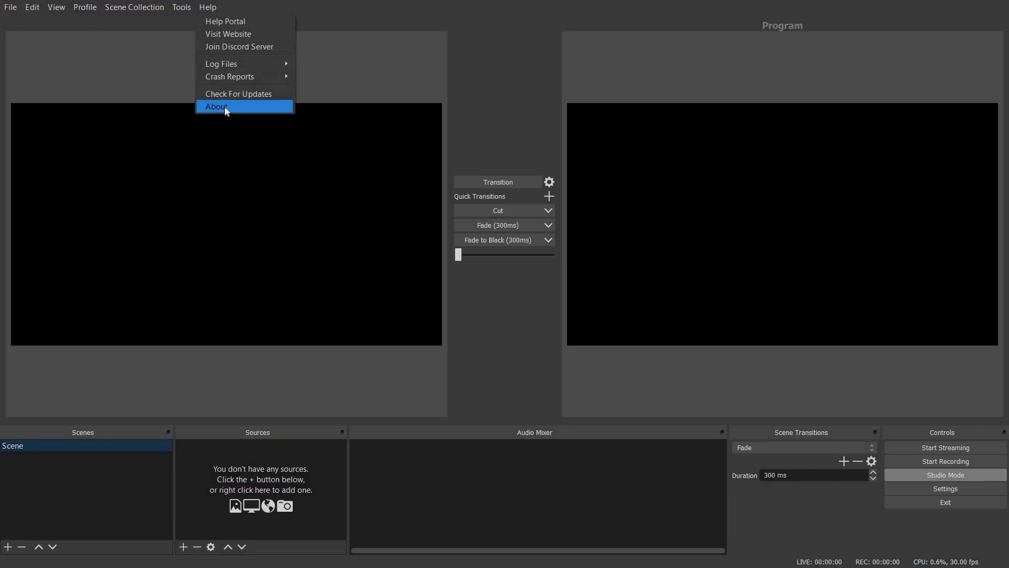
{"action": "left_click", "coordinate": [226, 108]}
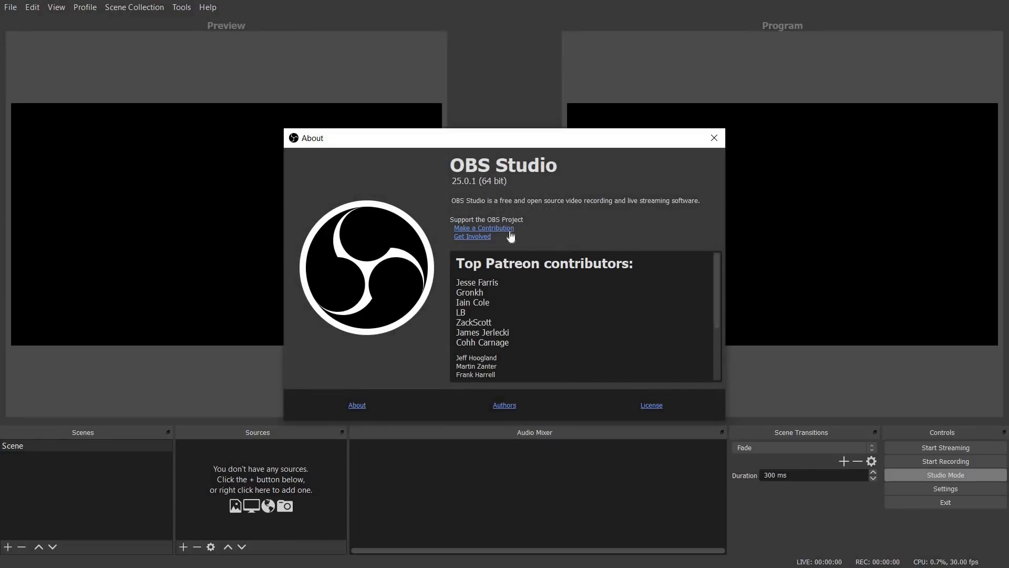
{"action": "left_click", "coordinate": [714, 138]}
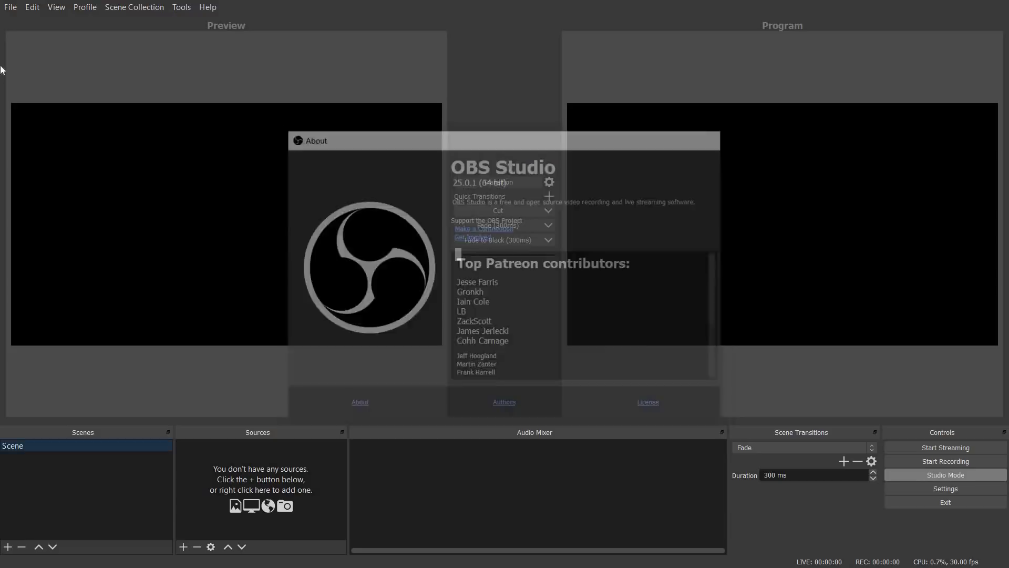
Turn the fullscreen interface off and back on
{"action": "left_click", "coordinate": [12, 8]}
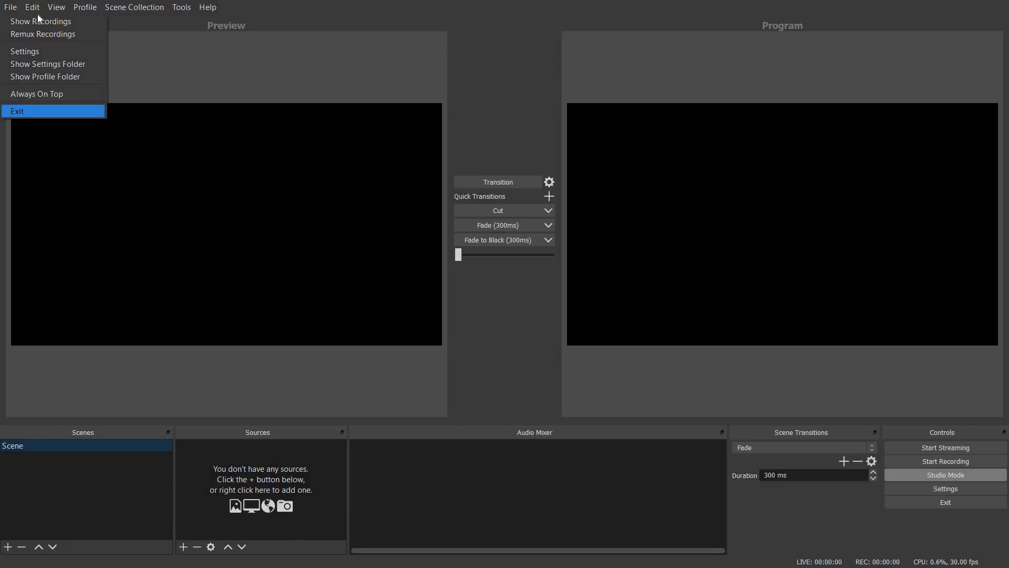
{"action": "mouse_move", "coordinate": [36, 11]}
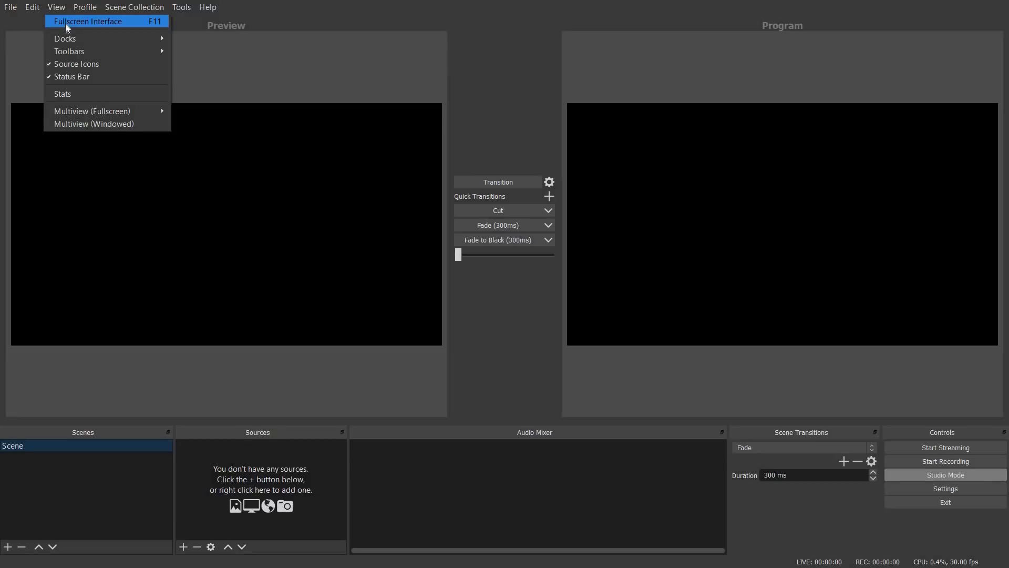
{"action": "left_click", "coordinate": [67, 23]}
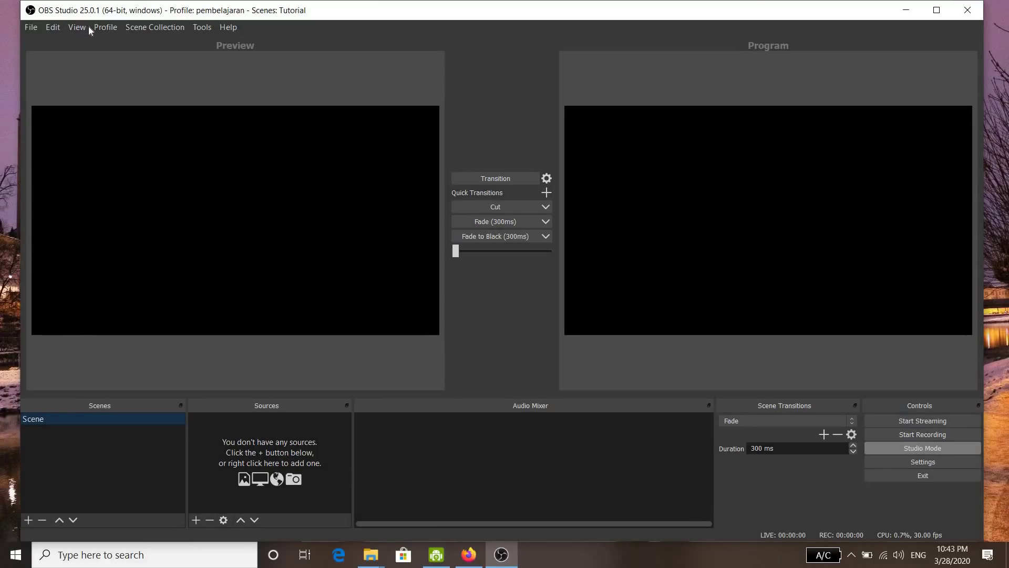
{"action": "left_click", "coordinate": [79, 30]}
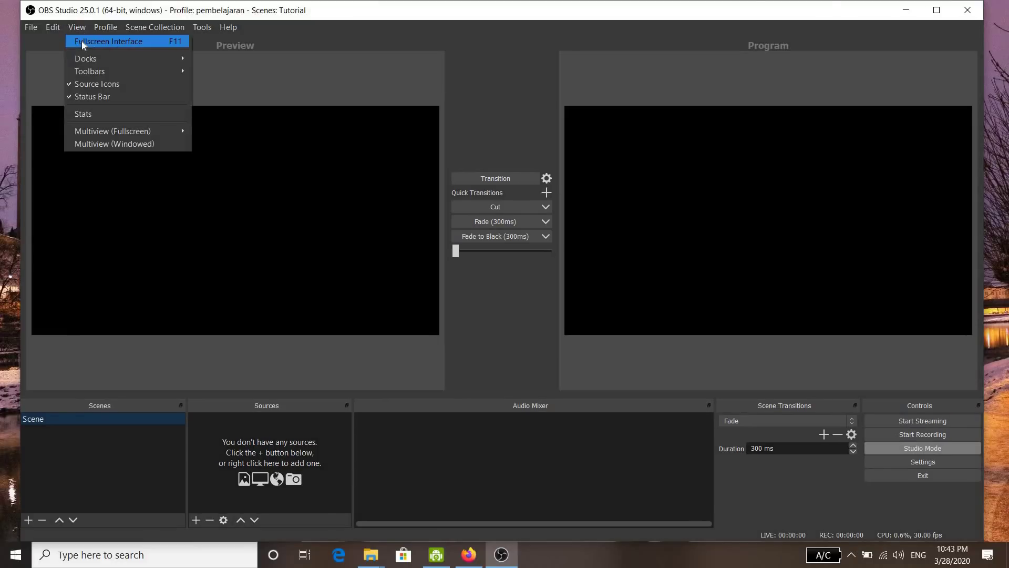
{"action": "left_click", "coordinate": [81, 41]}
{"action": "left_click", "coordinate": [84, 11]}
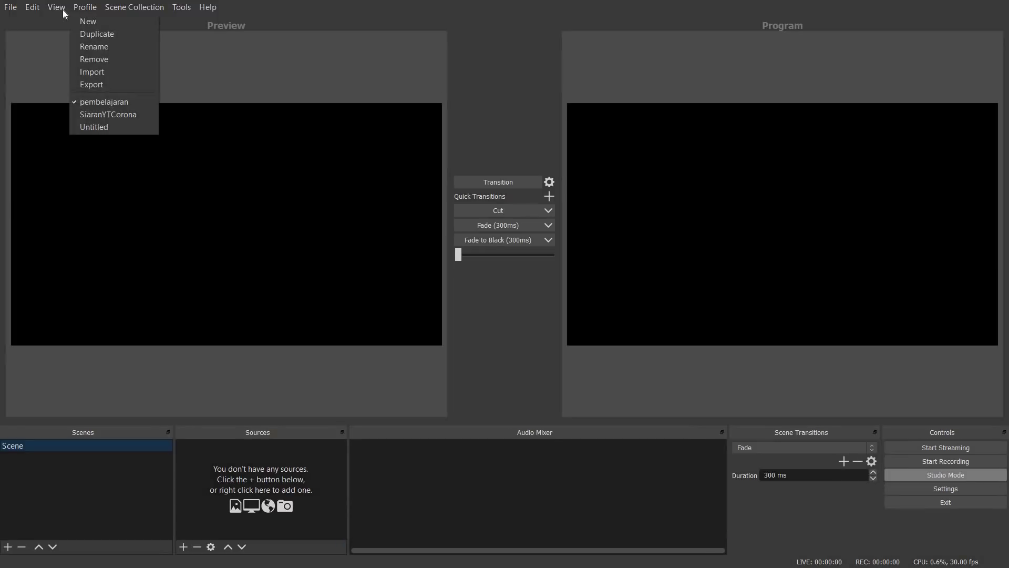
{"action": "left_click", "coordinate": [60, 9]}
{"action": "mouse_move", "coordinate": [63, 42]}
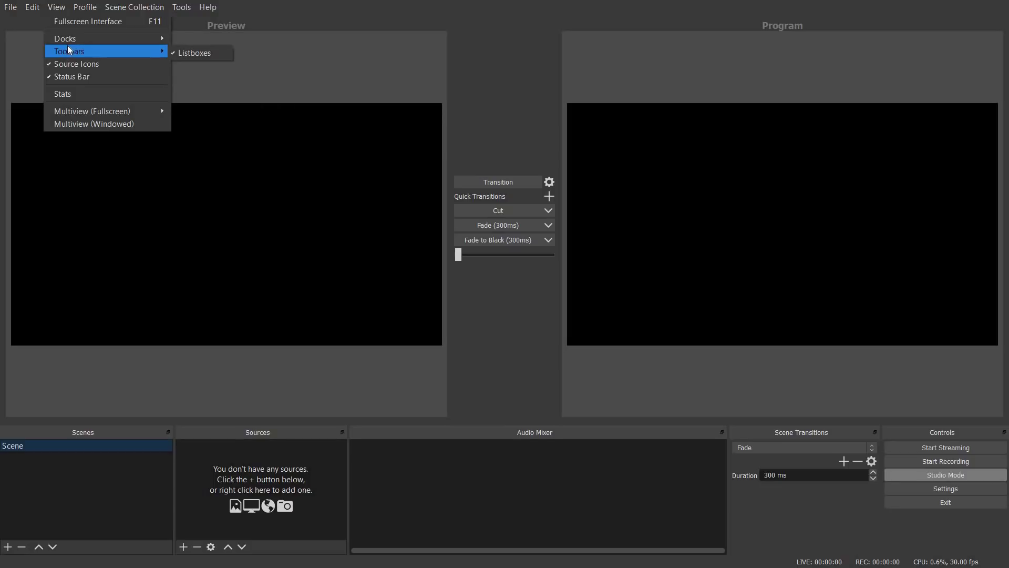
{"action": "left_click", "coordinate": [83, 11]}
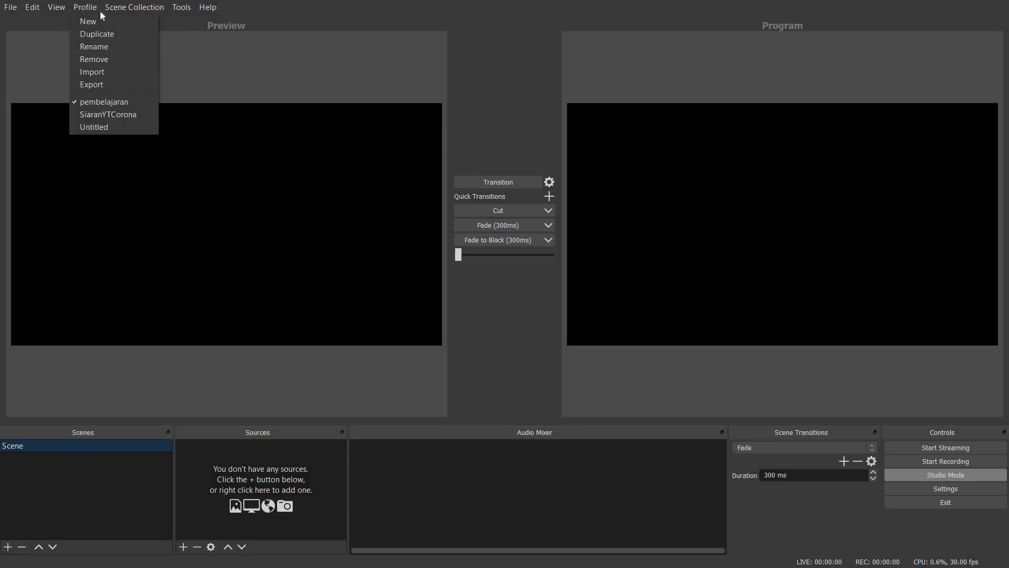
{"action": "mouse_move", "coordinate": [112, 11]}
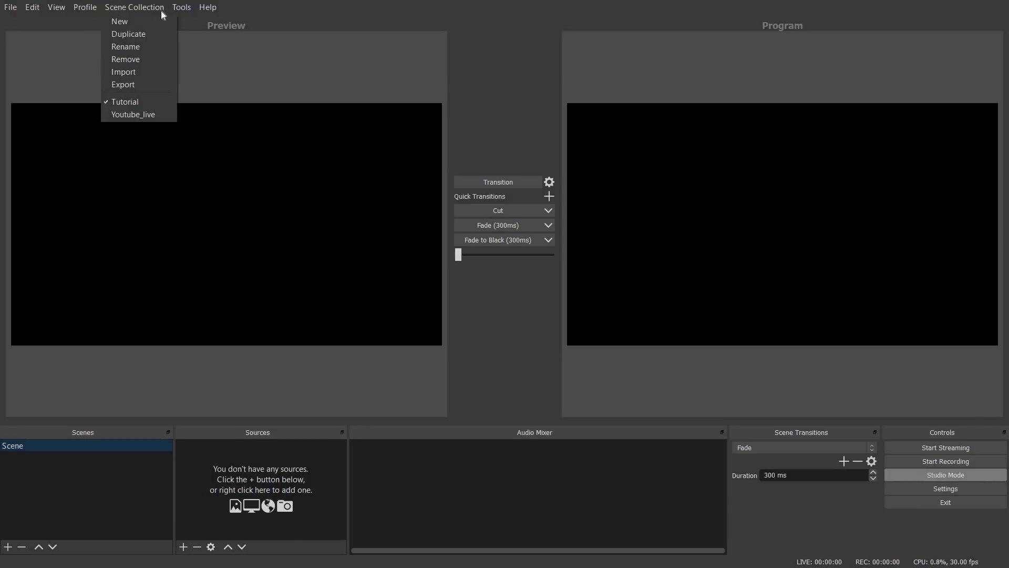
{"action": "mouse_move", "coordinate": [207, 11]}
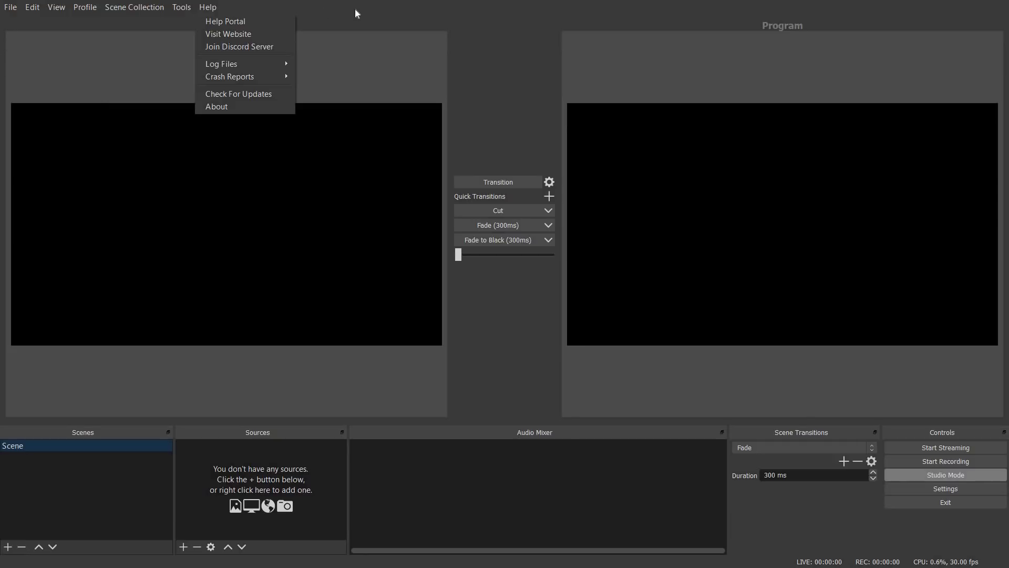
{"action": "left_click", "coordinate": [473, 56]}
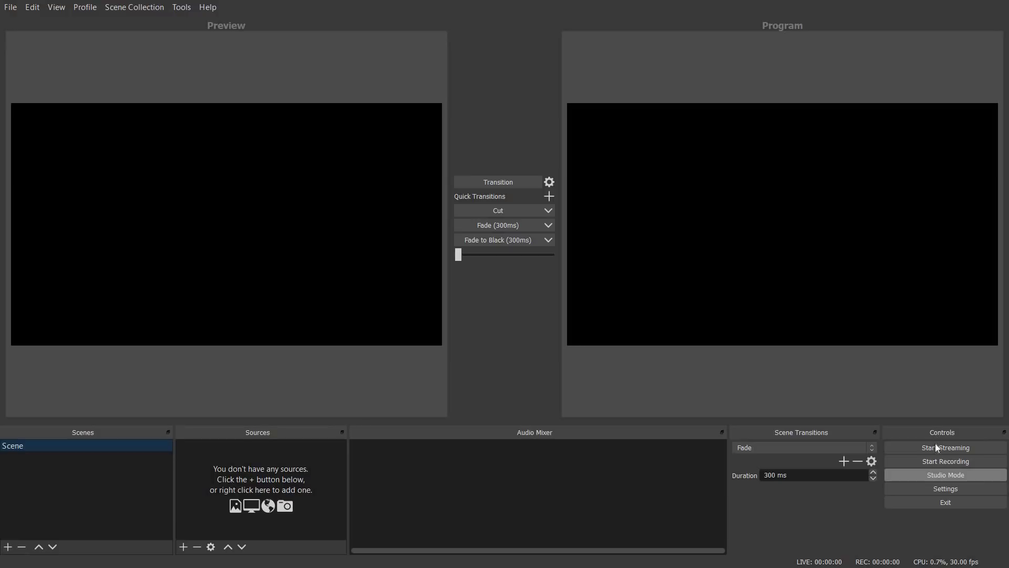
Turn Studio Mode off and back on to compare the single view with the preview and program layout
{"action": "left_click", "coordinate": [916, 480]}
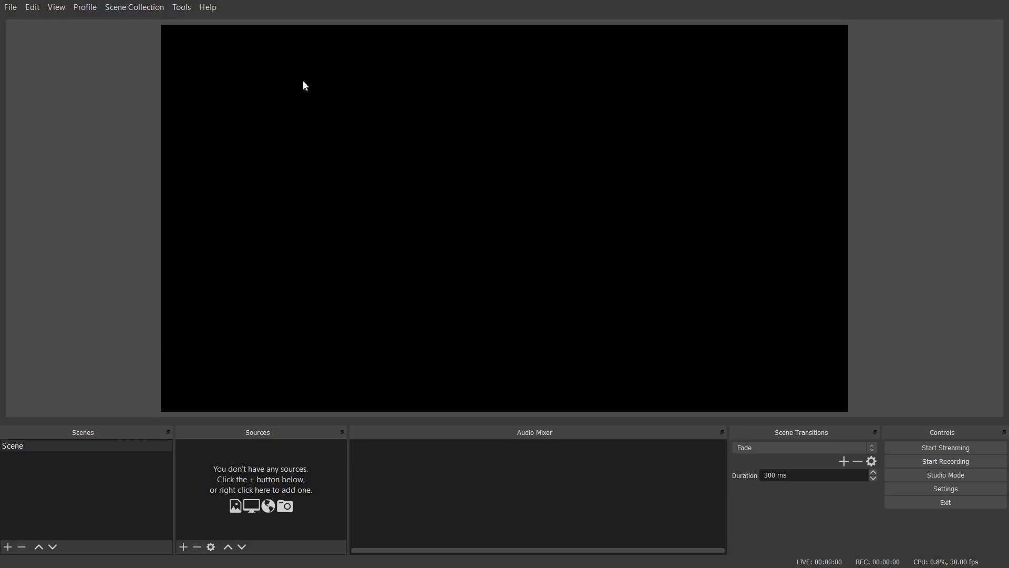
{"action": "left_click", "coordinate": [946, 475]}
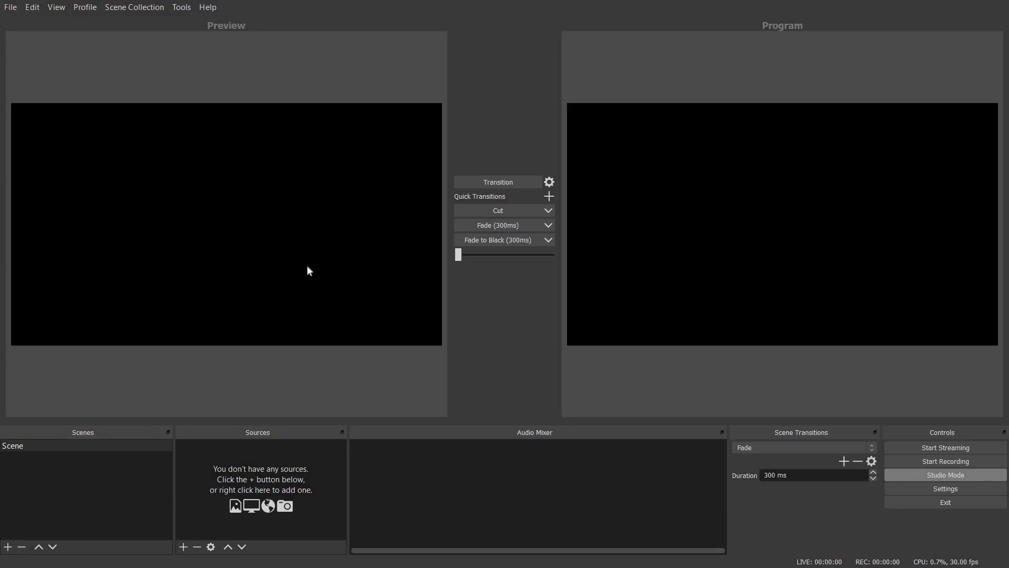
Open the general settings and look through the available interface languages and themes without changing them
{"action": "left_click", "coordinate": [904, 490]}
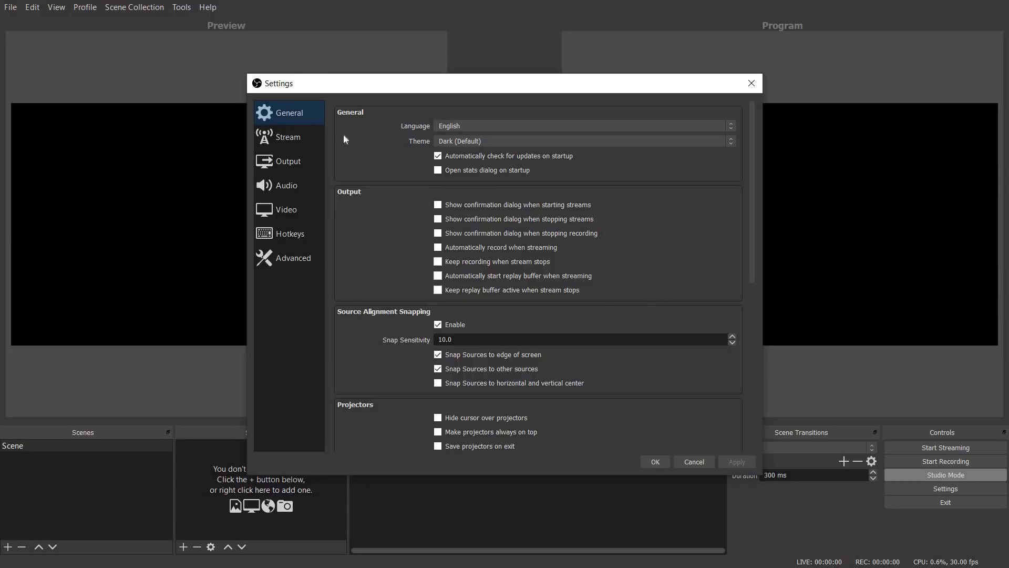
{"action": "left_click", "coordinate": [471, 125]}
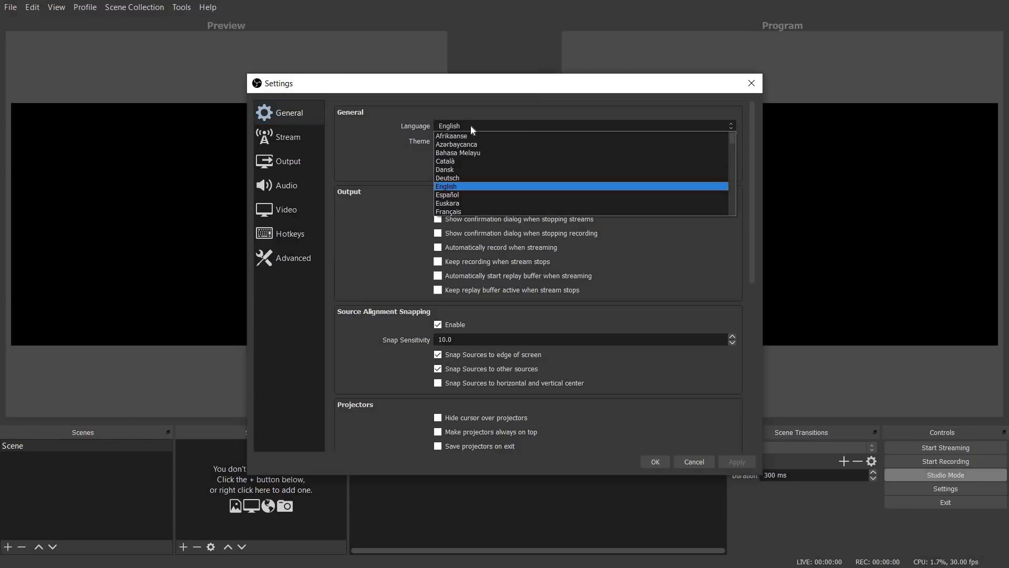
{"action": "left_click", "coordinate": [471, 126]}
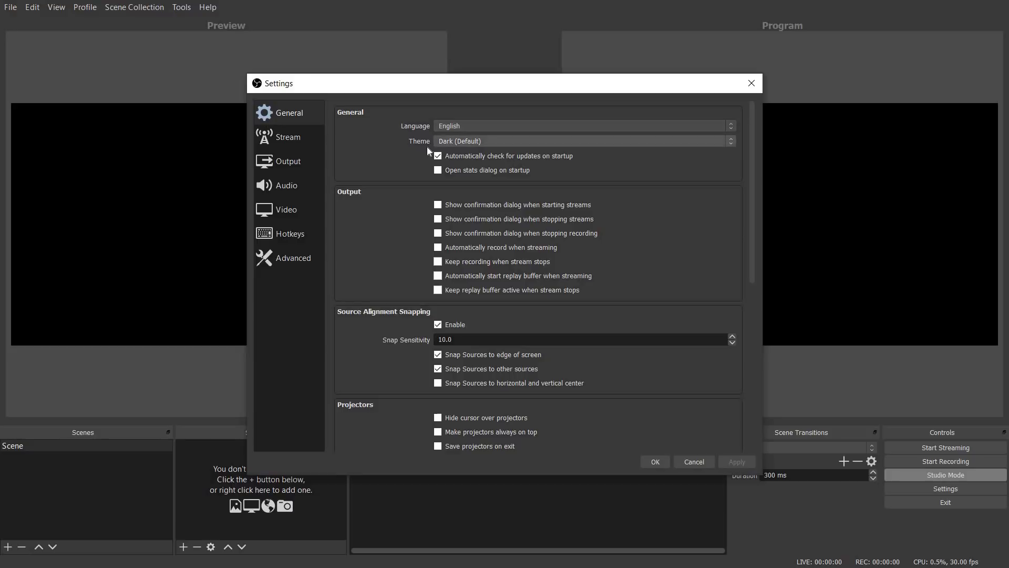
{"action": "left_click", "coordinate": [455, 143]}
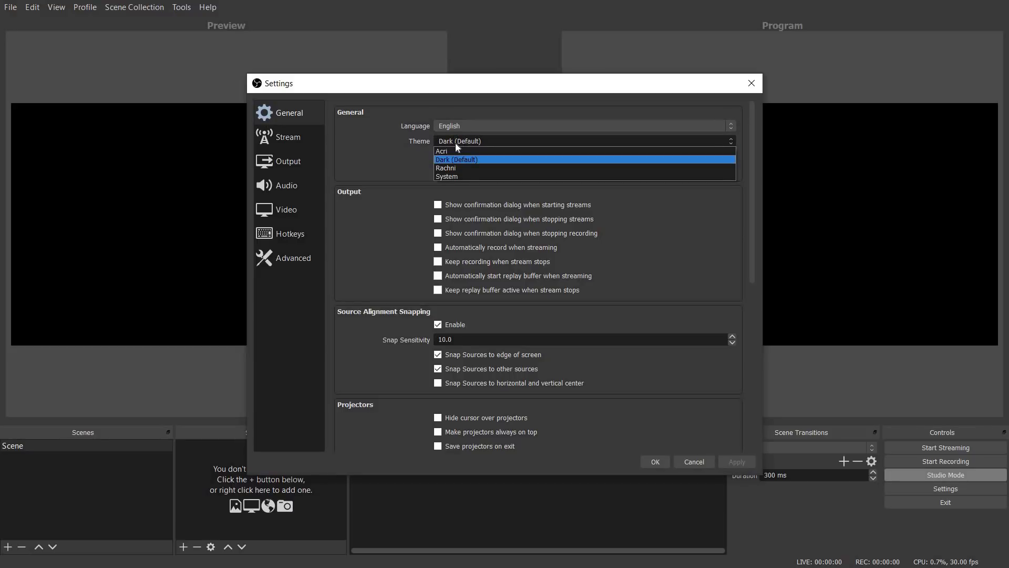
{"action": "key", "text": "Down"}
{"action": "key", "text": "Down"}
{"action": "key", "text": "Up"}
{"action": "key", "text": "Up"}
{"action": "key", "text": "Up"}
{"action": "key", "text": "Escape"}
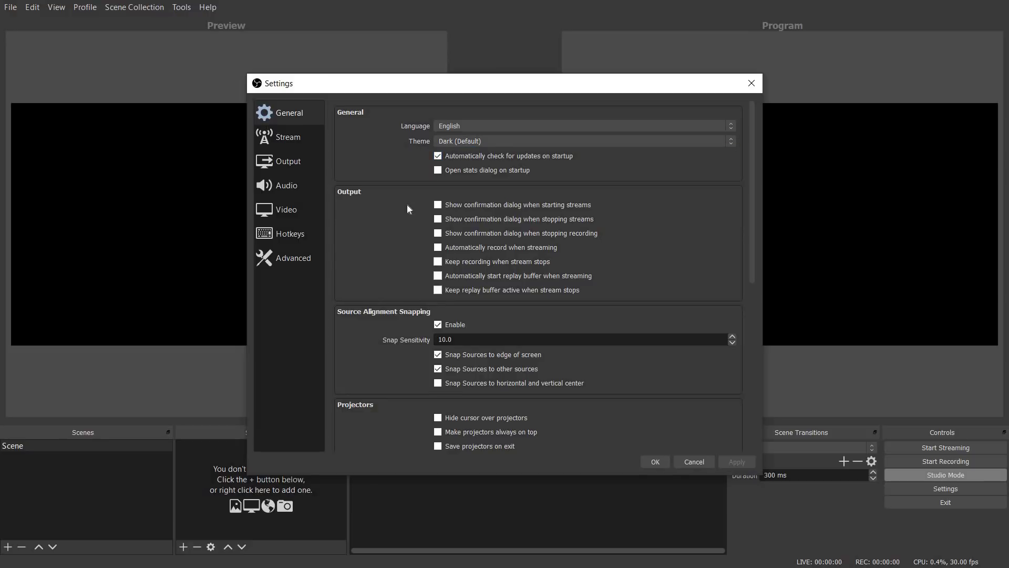
Examine the remaining general settings, from the output options down to Studio Mode and Multiview
{"action": "scroll", "coordinate": [408, 209], "scroll_direction": "down", "scroll_amount": 1}
{"action": "scroll", "coordinate": [411, 198], "scroll_direction": "down", "scroll_amount": 5}
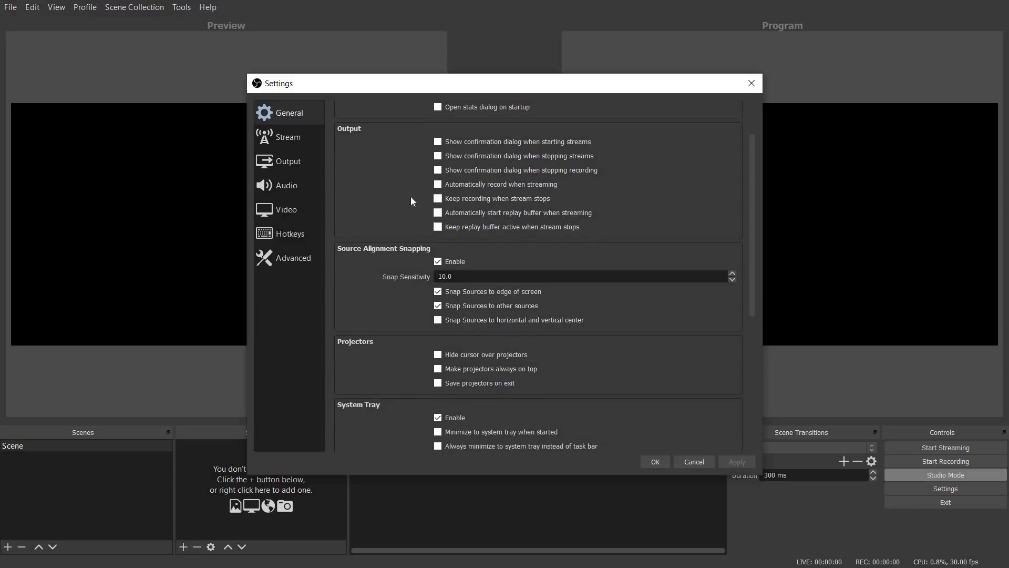
{"action": "scroll", "coordinate": [411, 198], "scroll_direction": "down", "scroll_amount": 4}
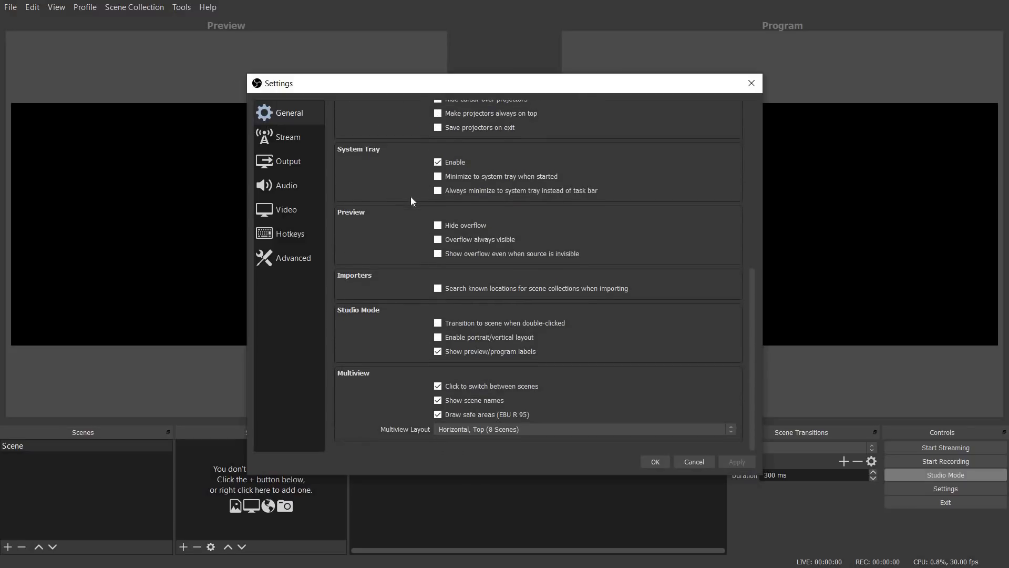
Examine the stream service settings and the streaming output settings, including the available output modes
{"action": "scroll", "coordinate": [411, 196], "scroll_direction": "up", "scroll_amount": 10}
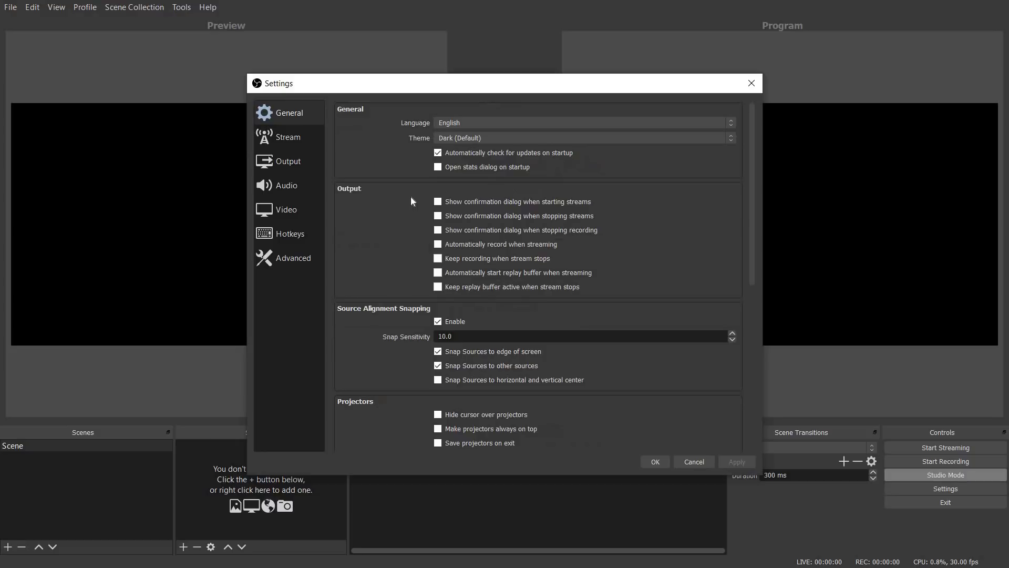
{"action": "left_click", "coordinate": [288, 142]}
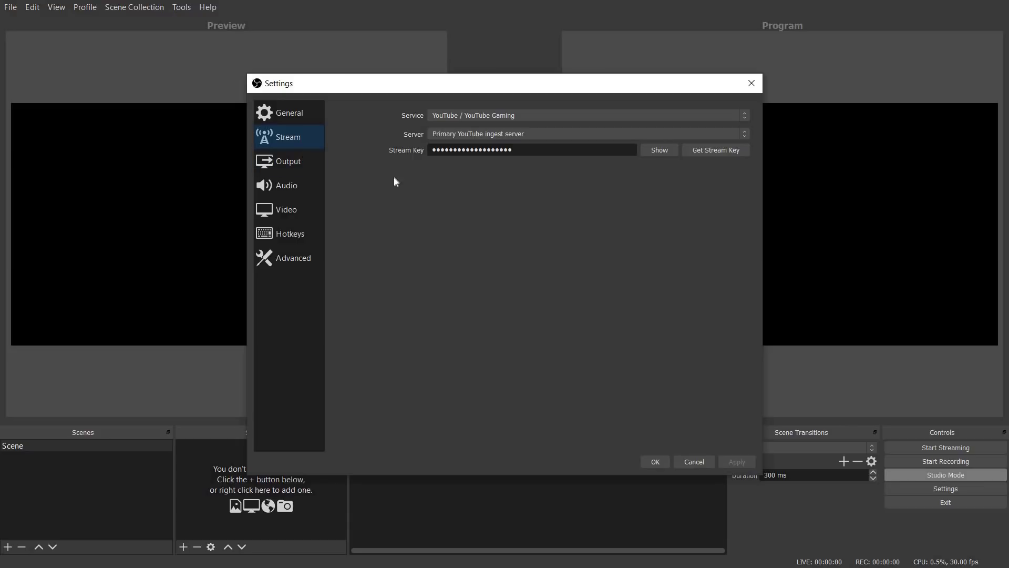
{"action": "left_click", "coordinate": [287, 163]}
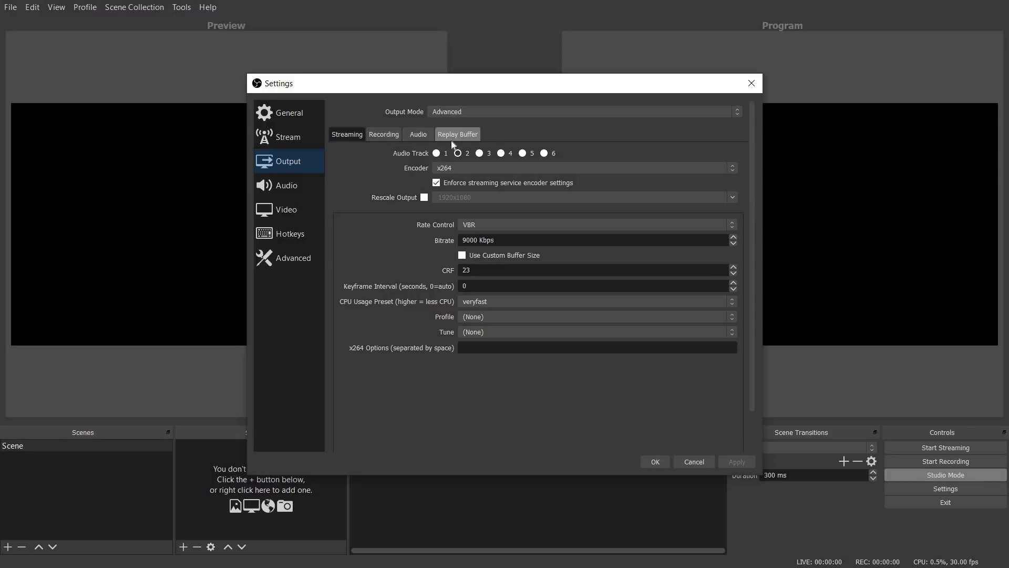
{"action": "left_click", "coordinate": [455, 113]}
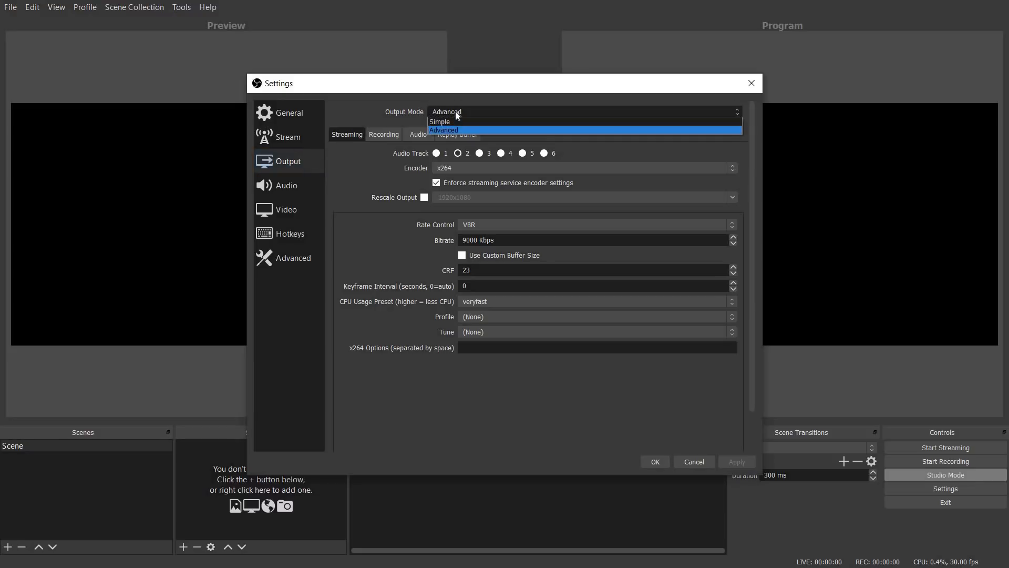
{"action": "left_click", "coordinate": [455, 112]}
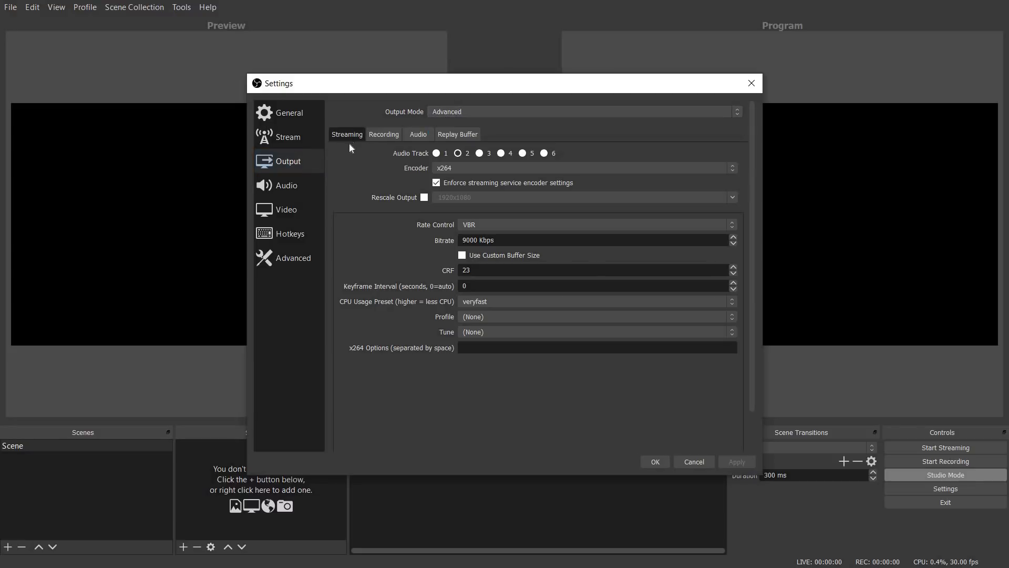
Review the recording output path and set the recording format to mp4
{"action": "left_click", "coordinate": [383, 134]}
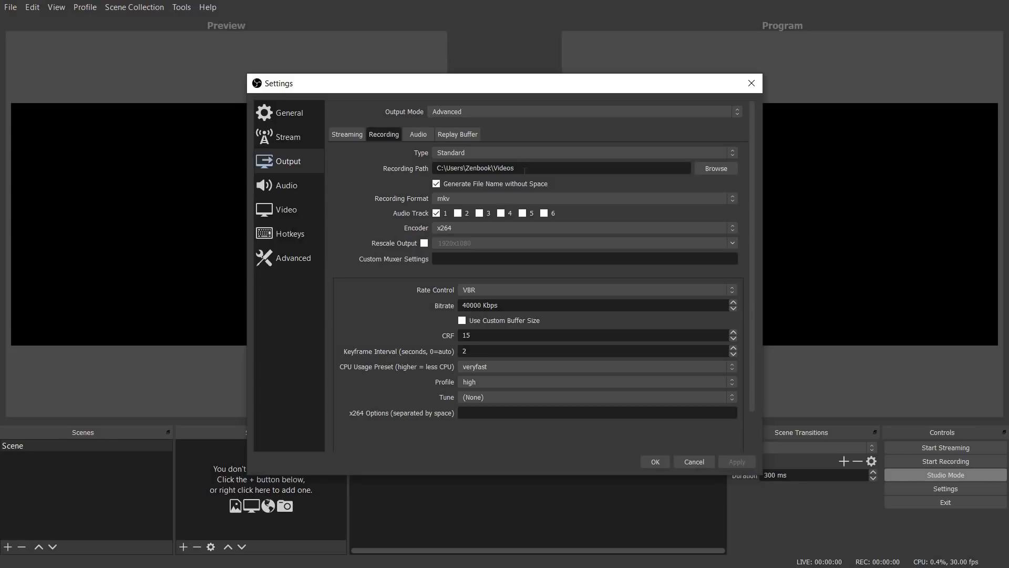
{"action": "left_click", "coordinate": [705, 175]}
{"action": "left_click", "coordinate": [449, 198]}
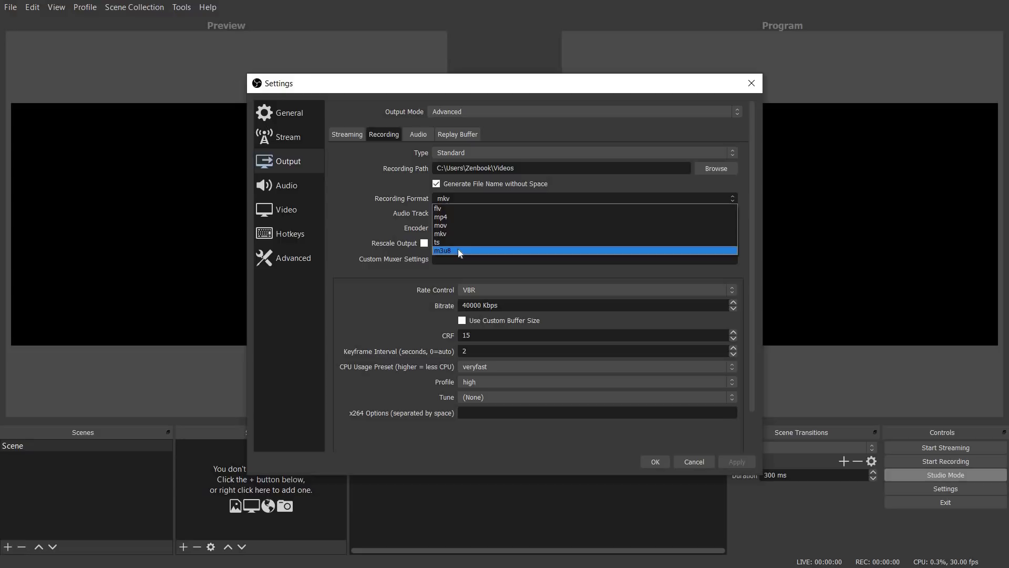
{"action": "left_click", "coordinate": [461, 220]}
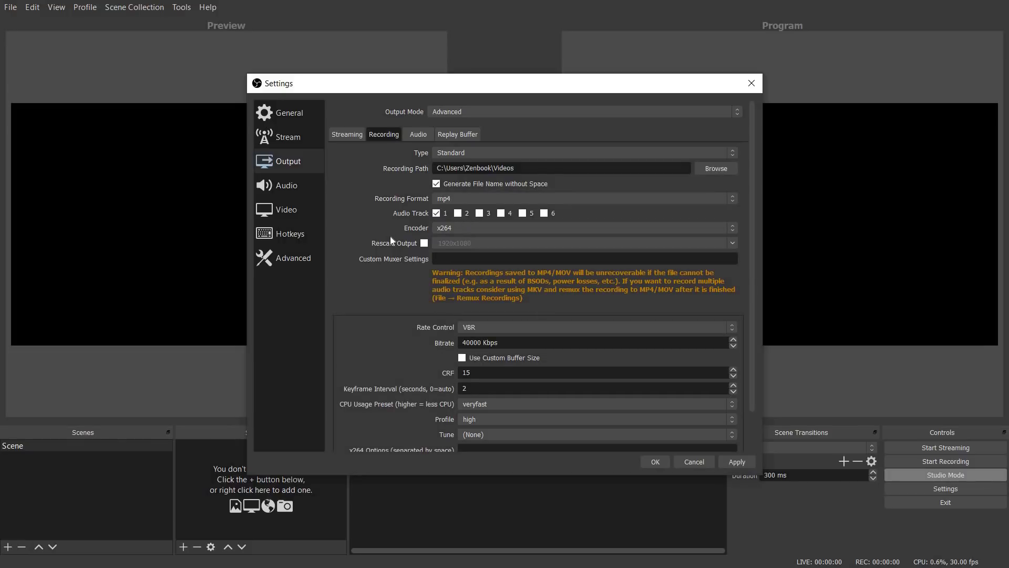
Look through the recording encoders, rate control settings and CPU usage presets without changing them
{"action": "left_click", "coordinate": [471, 228]}
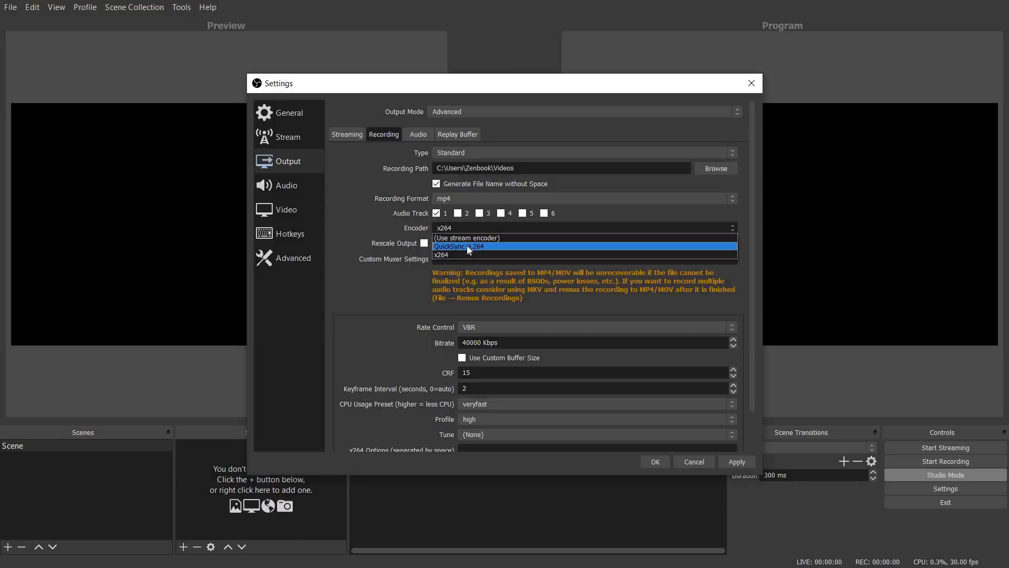
{"action": "key", "text": "Escape"}
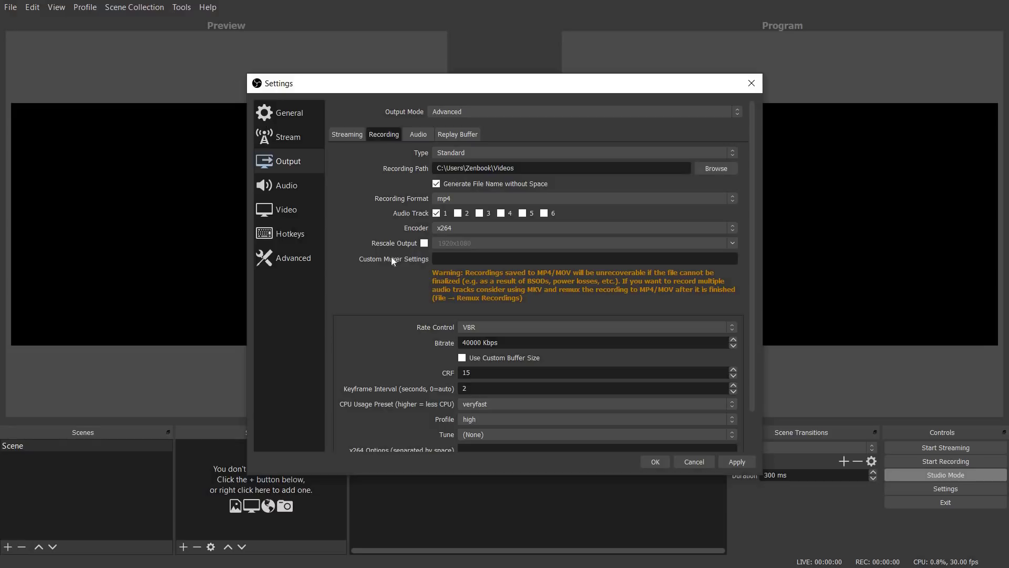
{"action": "scroll", "coordinate": [392, 257], "scroll_direction": "down", "scroll_amount": 2}
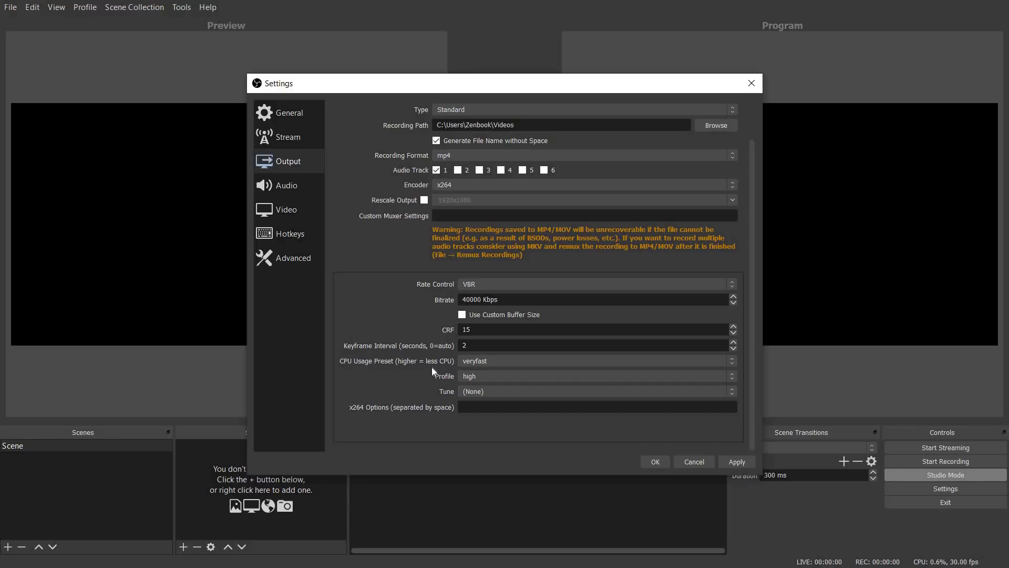
{"action": "left_click", "coordinate": [479, 361]}
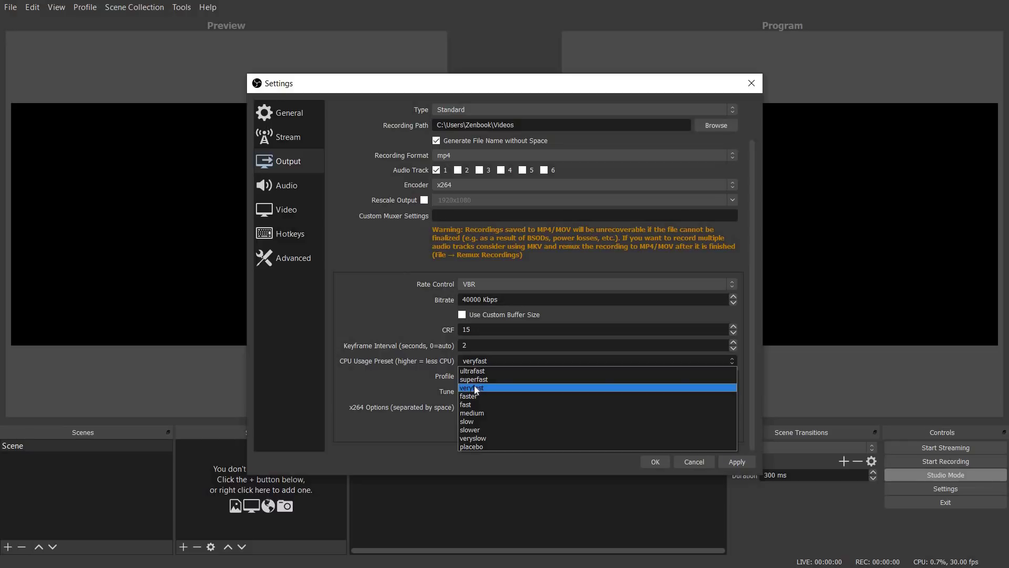
{"action": "left_click", "coordinate": [405, 372]}
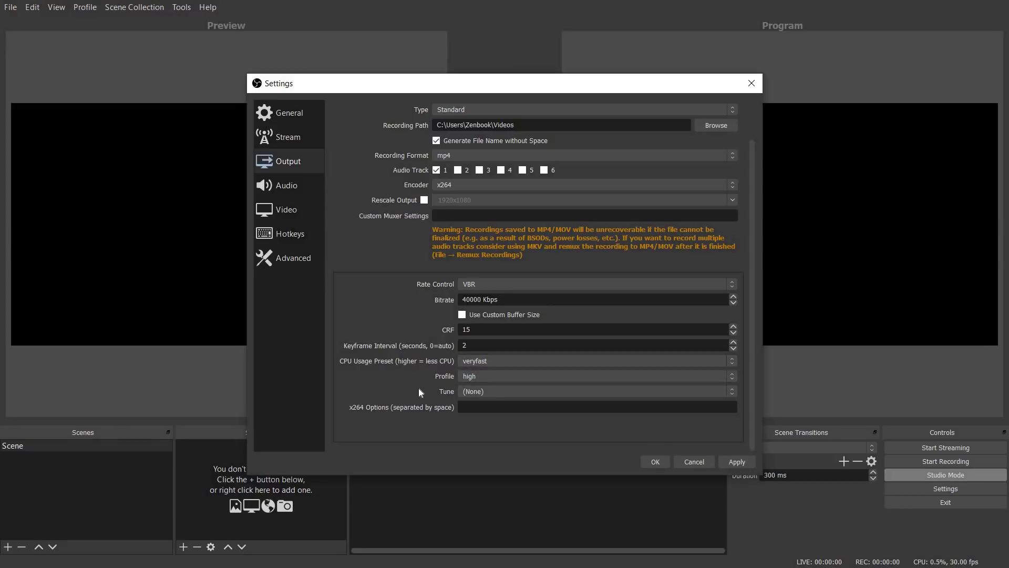
Set Desktop Audio to Default and Mic/Auxiliary Audio to Microphone (Realtek High Definition Audio)
{"action": "left_click", "coordinate": [296, 190]}
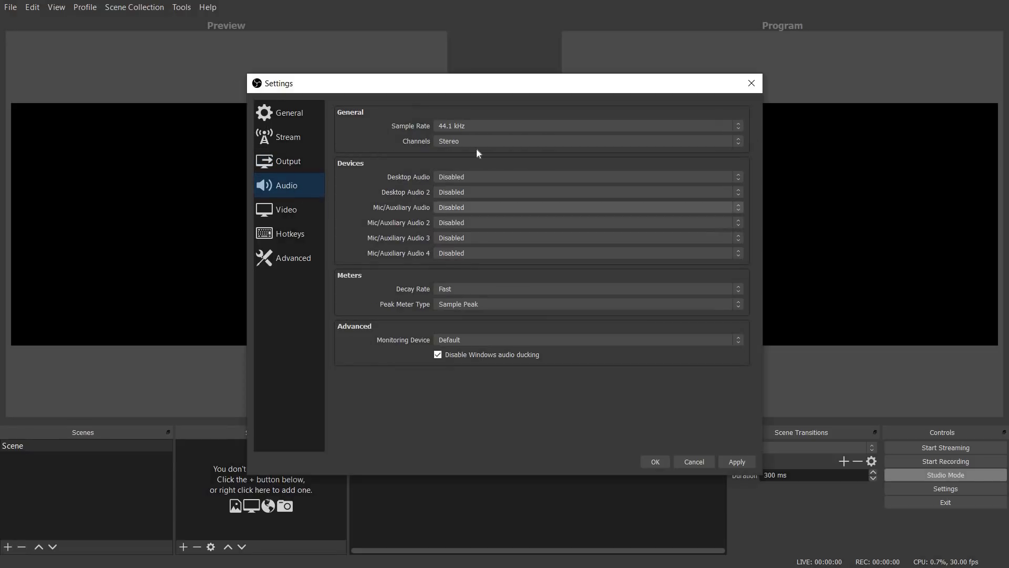
{"action": "left_click", "coordinate": [458, 176]}
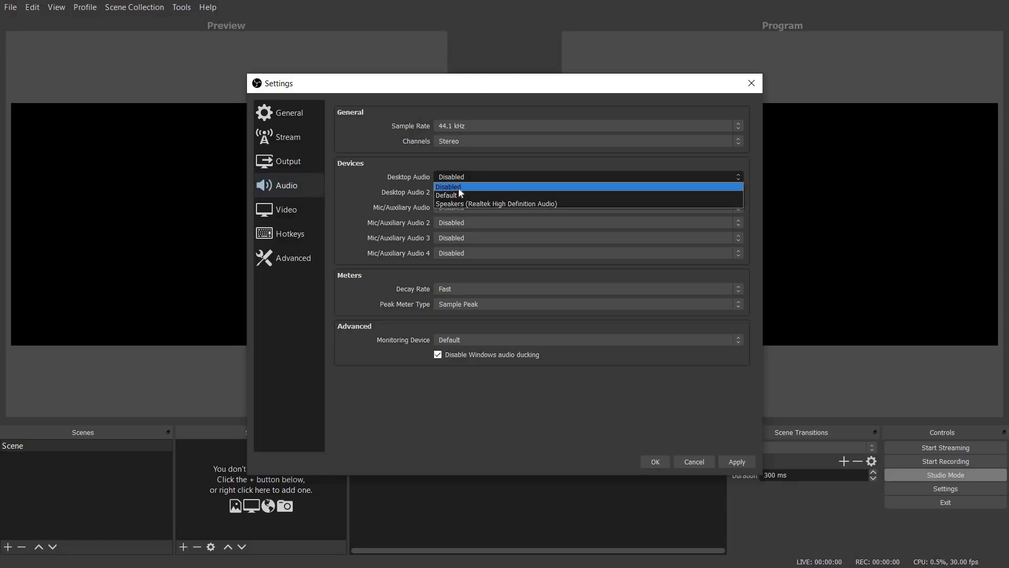
{"action": "left_click", "coordinate": [457, 195]}
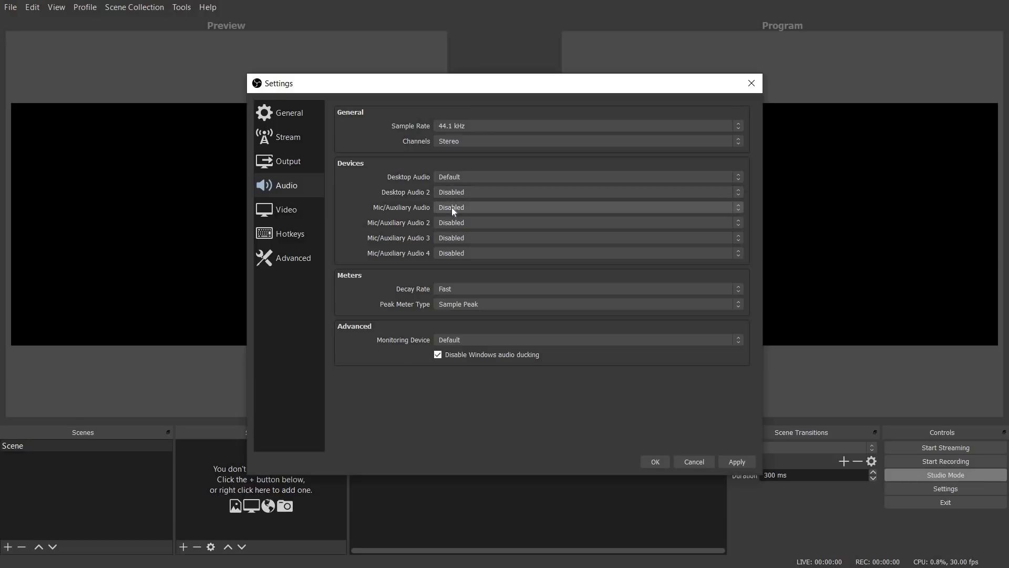
{"action": "left_click", "coordinate": [452, 207]}
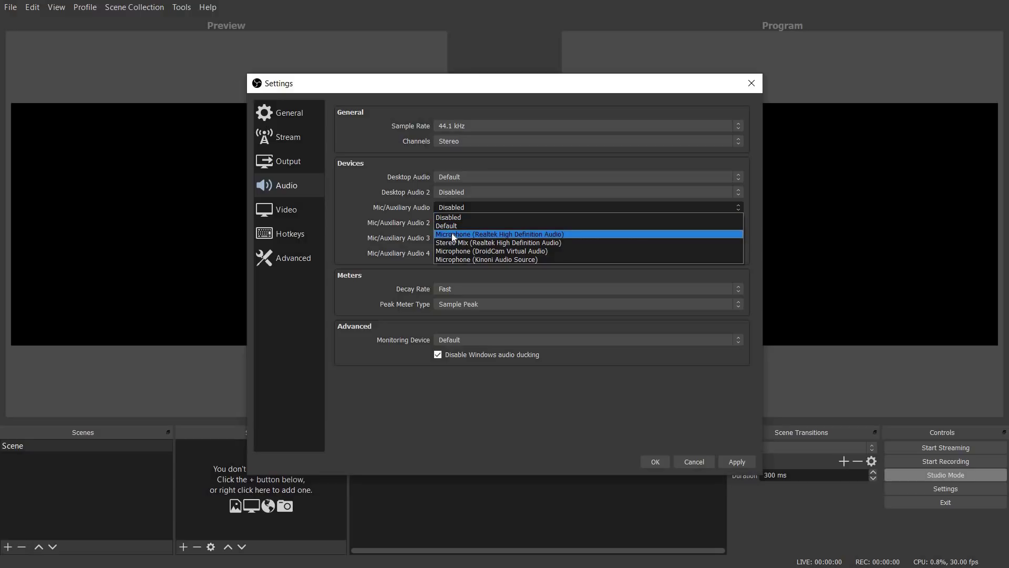
{"action": "left_click", "coordinate": [453, 234]}
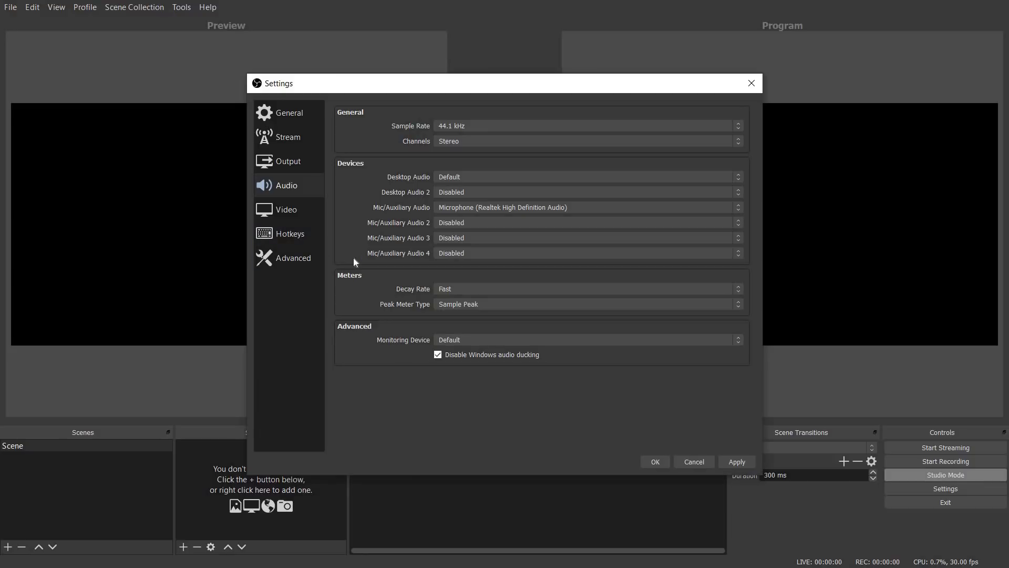
Review the downscale filters in the video settings and set the common FPS value to 60
{"action": "left_click", "coordinate": [287, 210]}
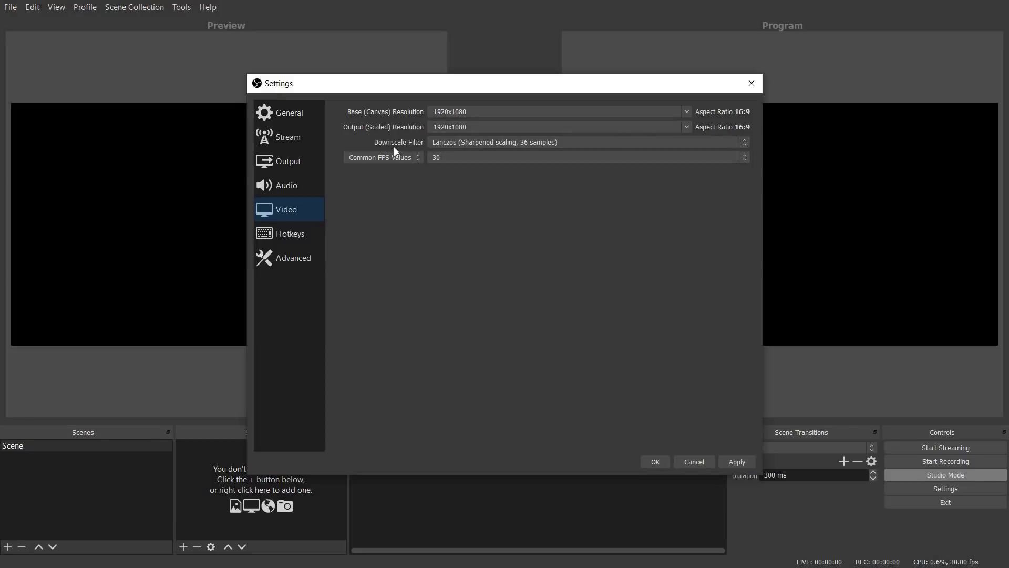
{"action": "left_click", "coordinate": [493, 143]}
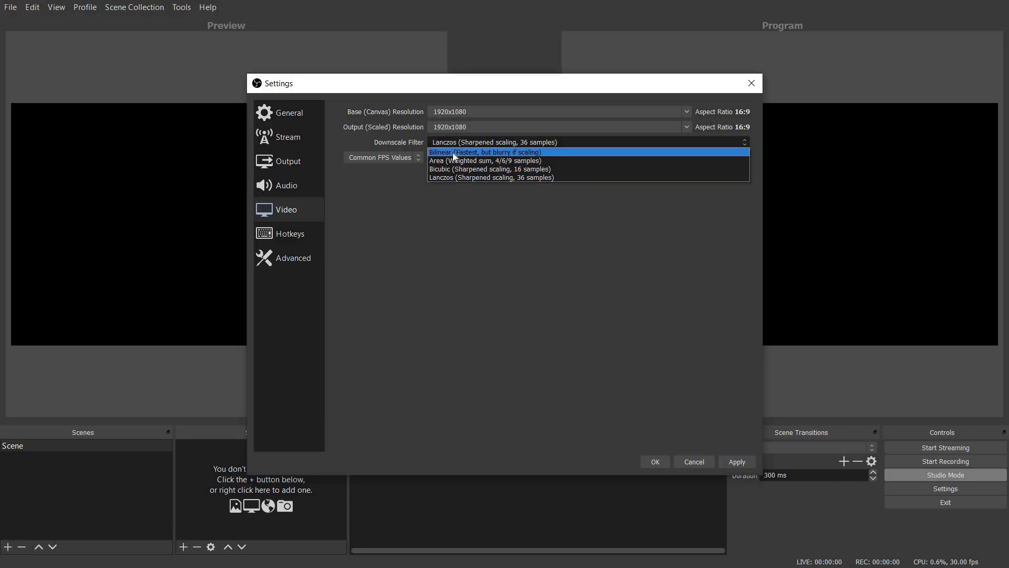
{"action": "left_click", "coordinate": [418, 233]}
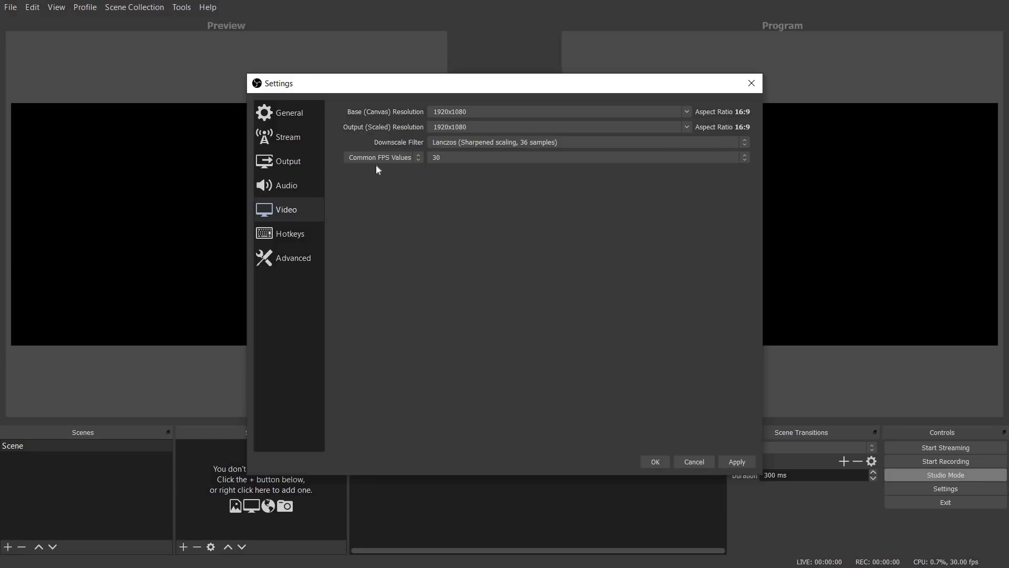
{"action": "left_click", "coordinate": [419, 158]}
{"action": "left_click", "coordinate": [459, 158]}
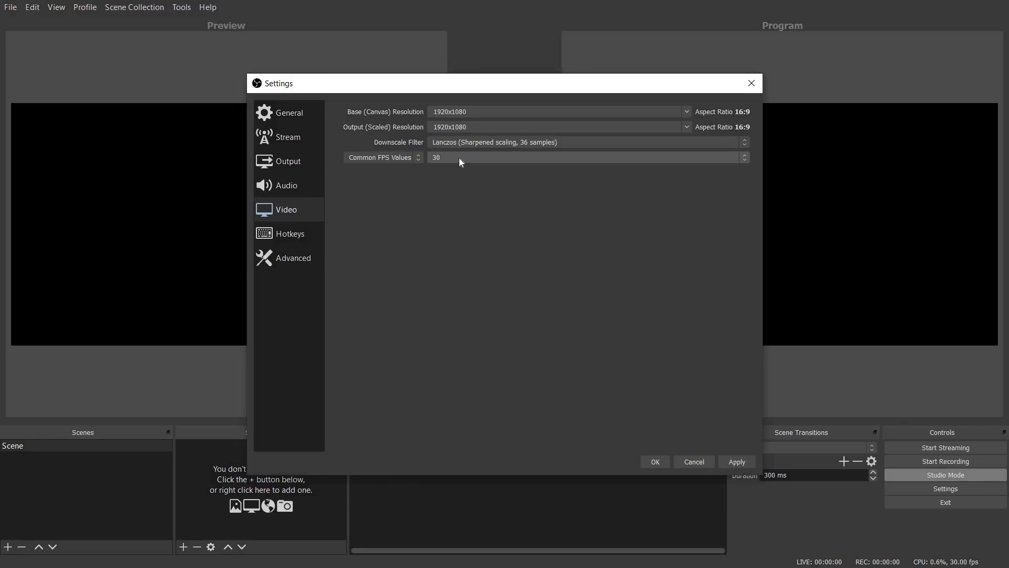
{"action": "left_click", "coordinate": [459, 157]}
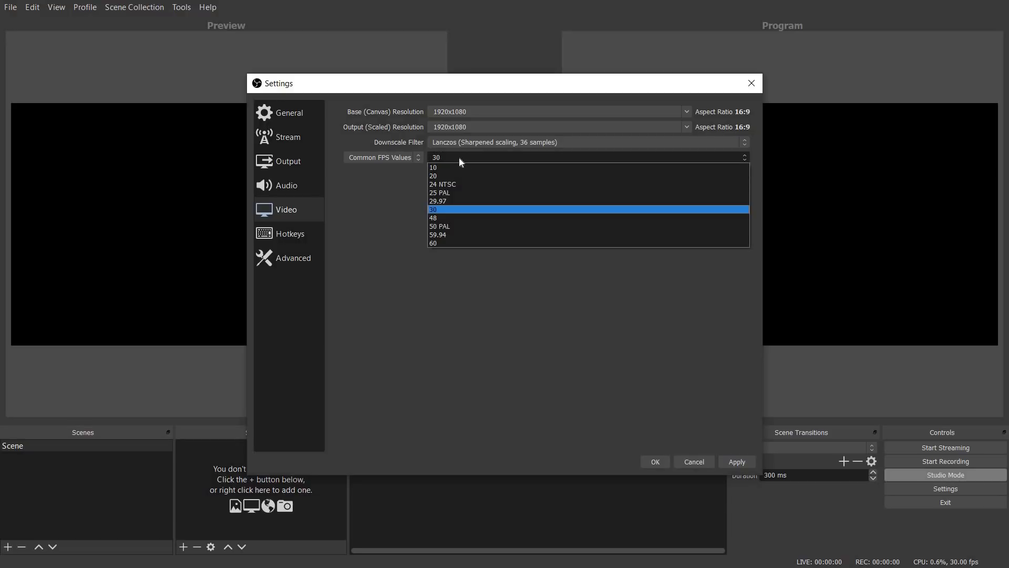
{"action": "left_click", "coordinate": [440, 243]}
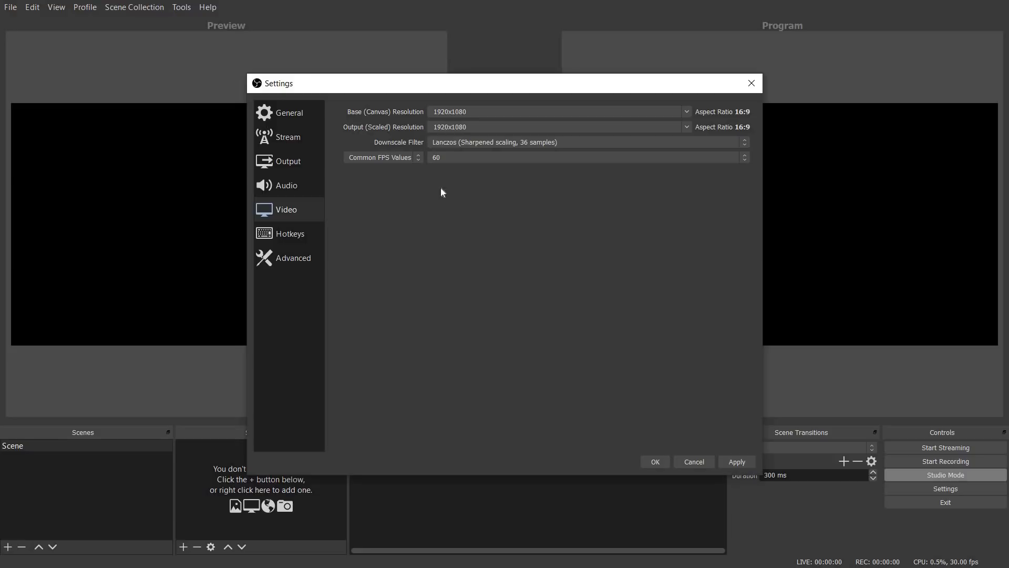
Enter Alt + S as the hotkey for starting and stopping recording, and apply and close the settings
{"action": "left_click", "coordinate": [308, 238]}
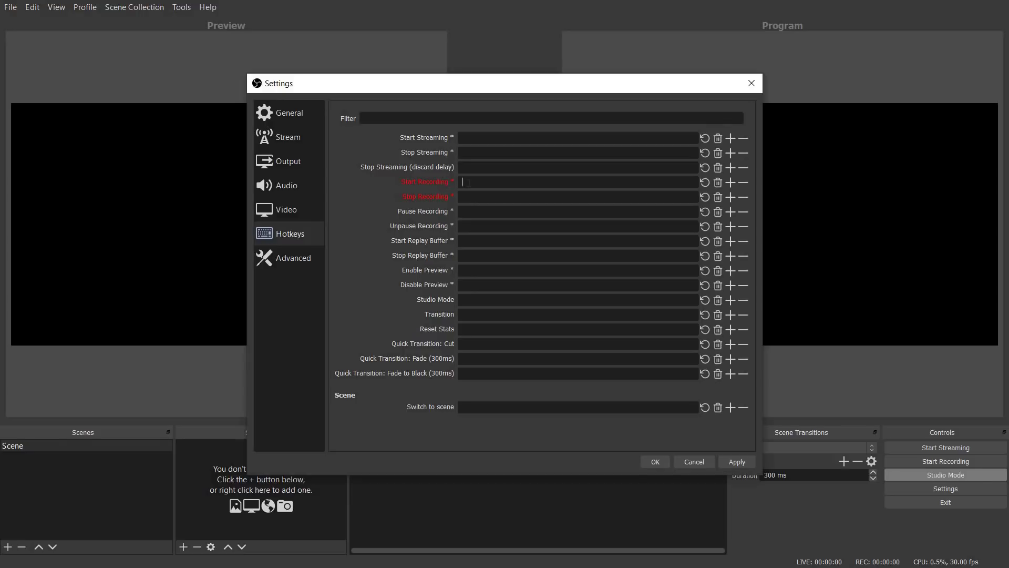
{"action": "key", "text": "alt"}
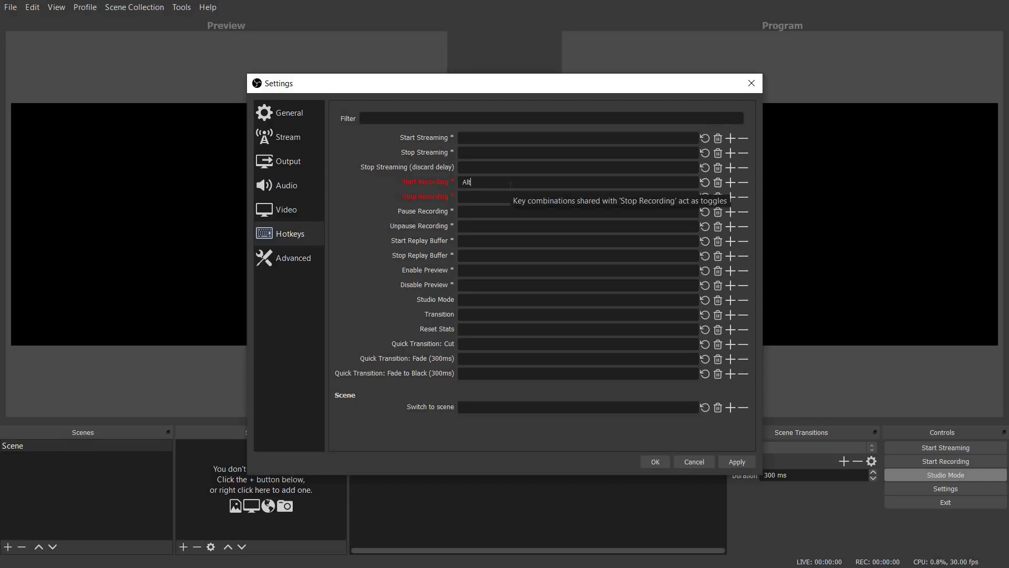
{"action": "key", "text": "alt+s"}
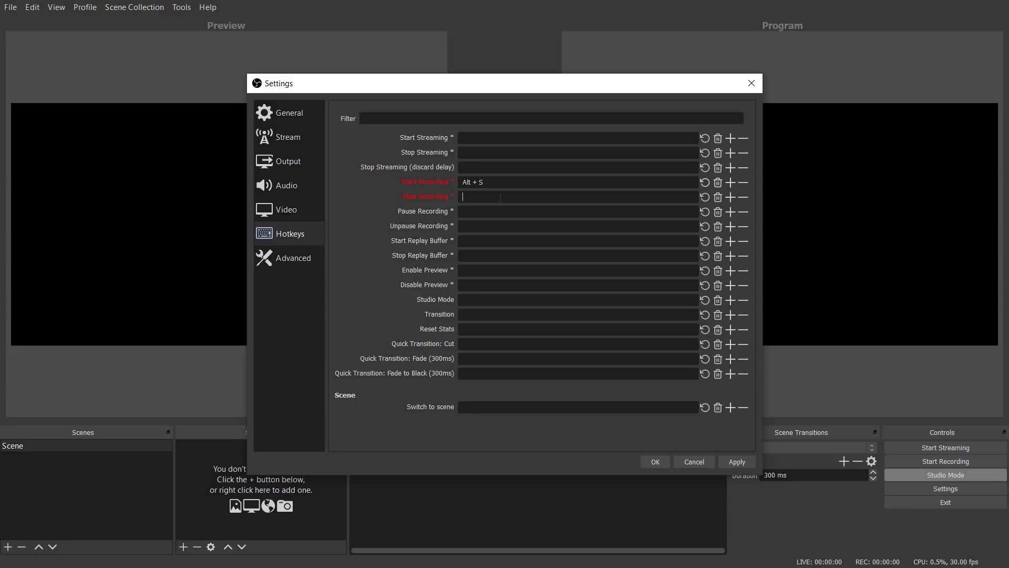
{"action": "key", "text": "alt+s"}
{"action": "left_click", "coordinate": [738, 460]}
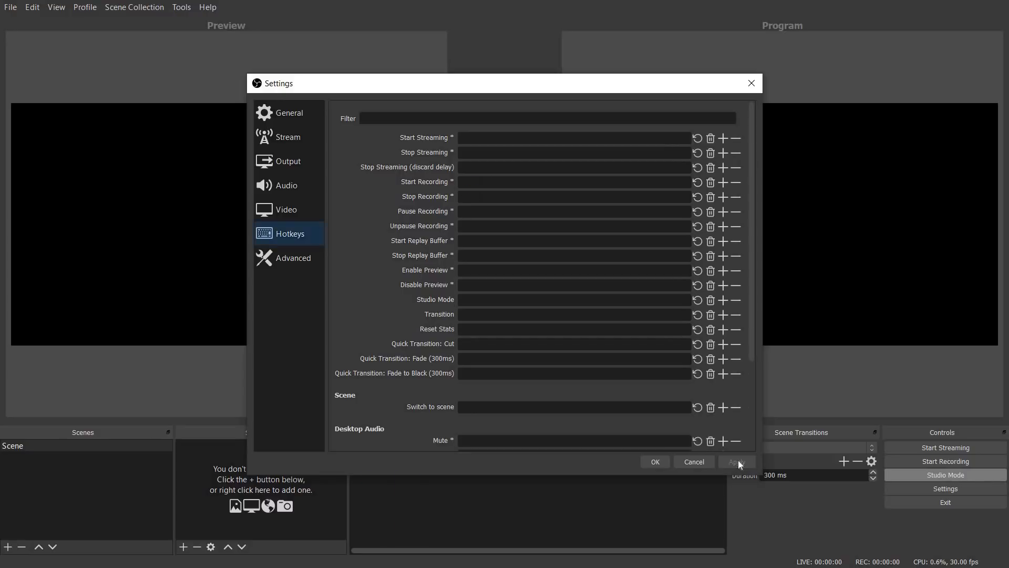
{"action": "left_click", "coordinate": [657, 462]}
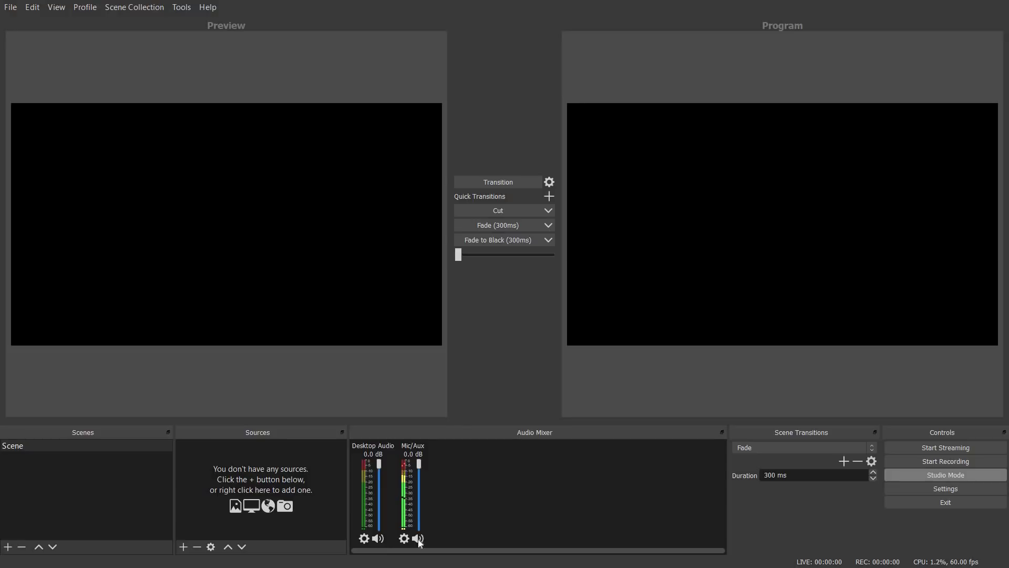
Turn off the audio mixer's vertical layout and widen the Sources area at the mixer's expense
{"action": "left_click", "coordinate": [404, 538]}
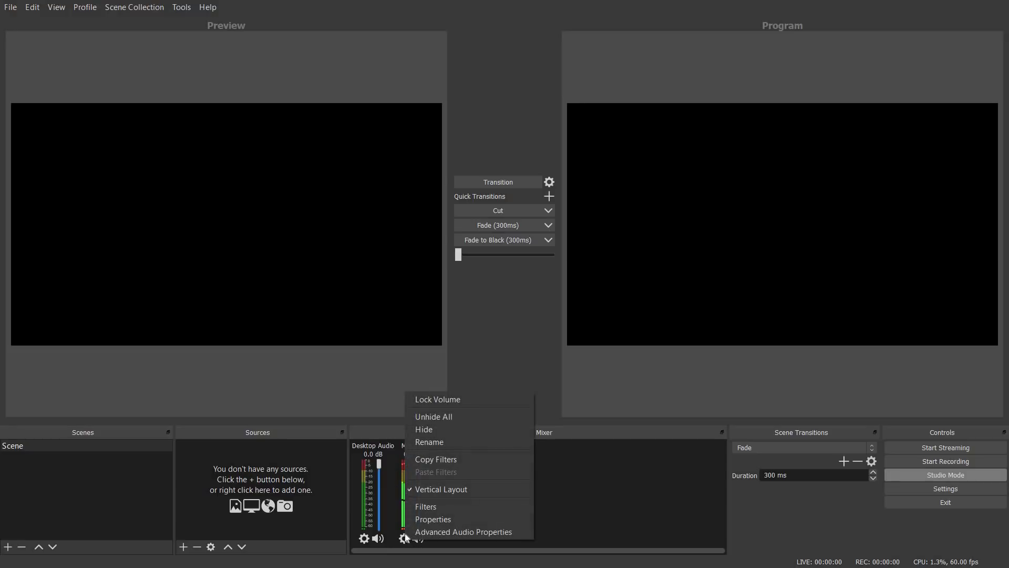
{"action": "left_click", "coordinate": [411, 490]}
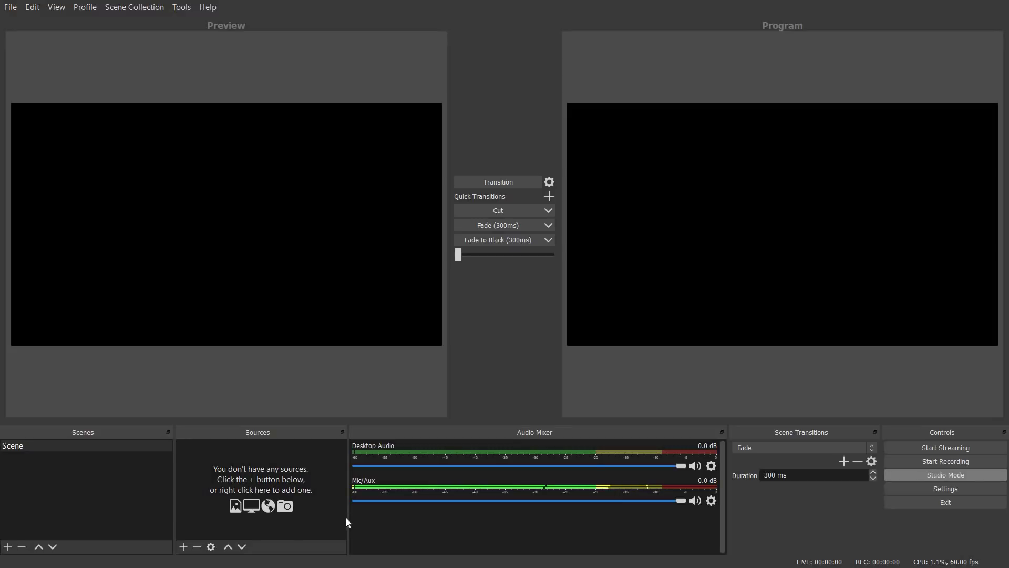
{"action": "left_click_drag", "start_coordinate": [350, 518], "coordinate": [457, 512]}
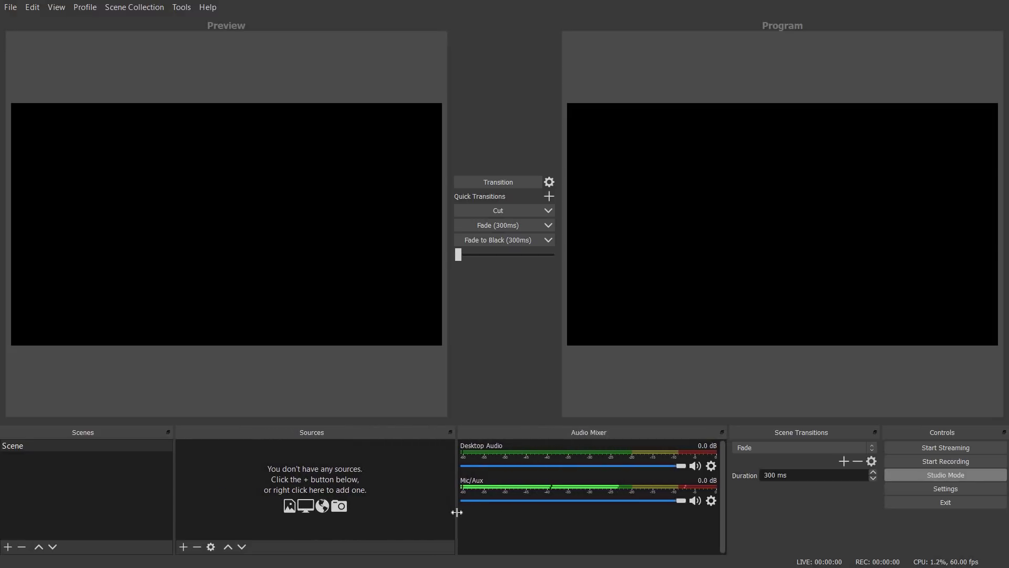